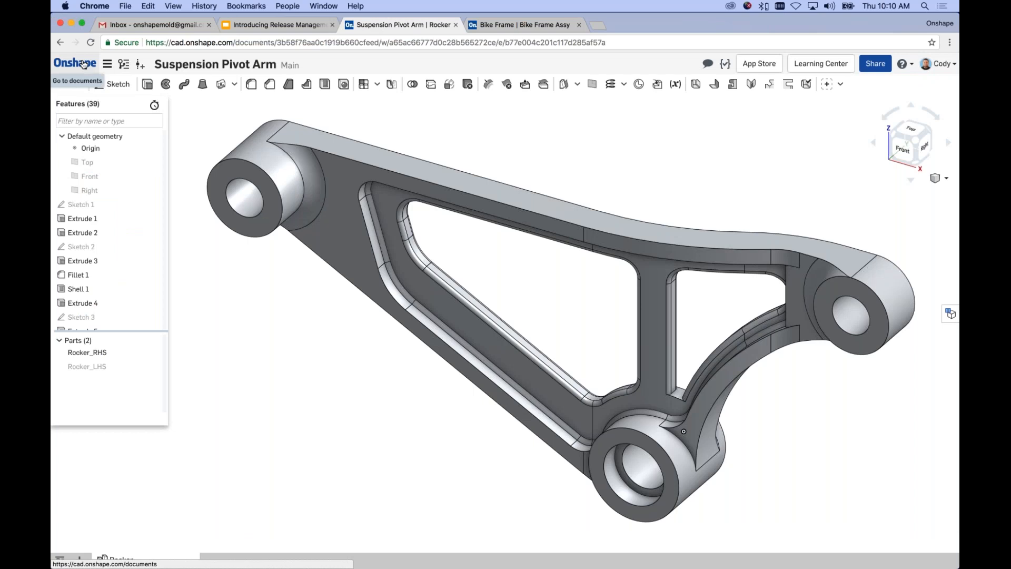
Step: Open the documents page in a separate browser tab and go to the company's release management settings in the account
right_click(83, 65)
left_click(113, 66)
left_click_drag(526, 25, 403, 25)
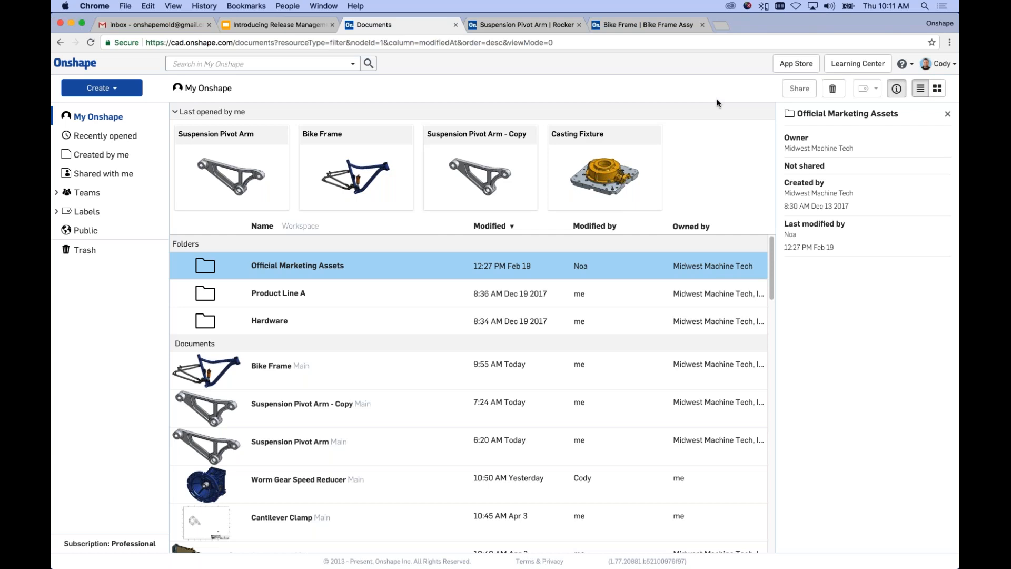
left_click(939, 66)
left_click(918, 89)
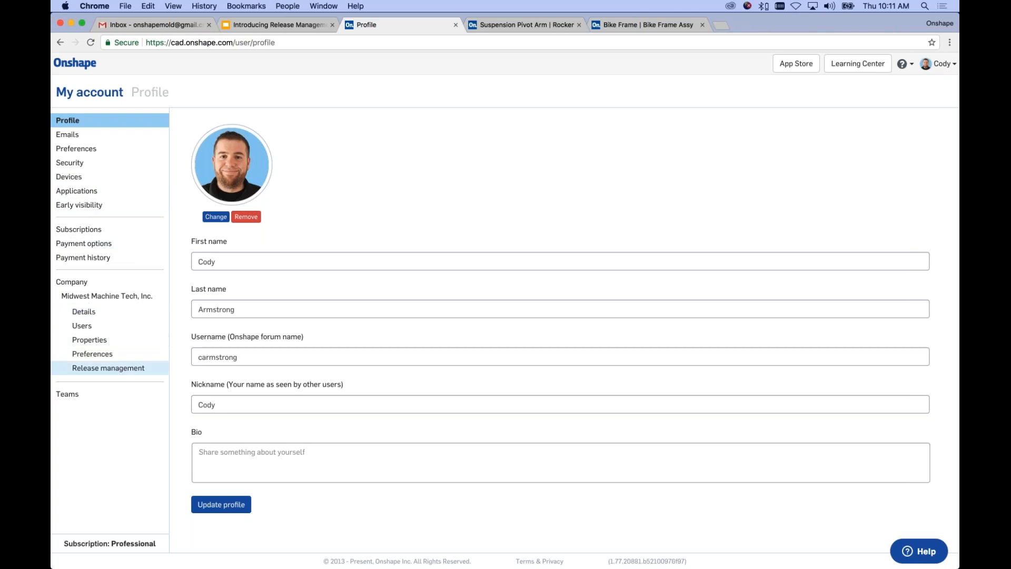
left_click(111, 370)
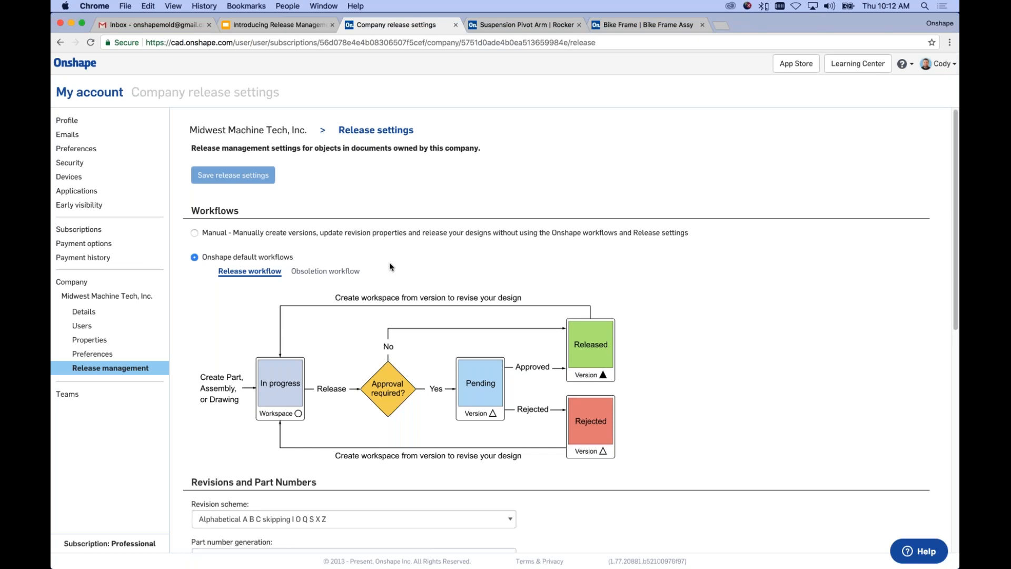
Step: Review the company release settings and compare the default release and obsoletion workflow diagrams
scroll(407, 256, "down", 3)
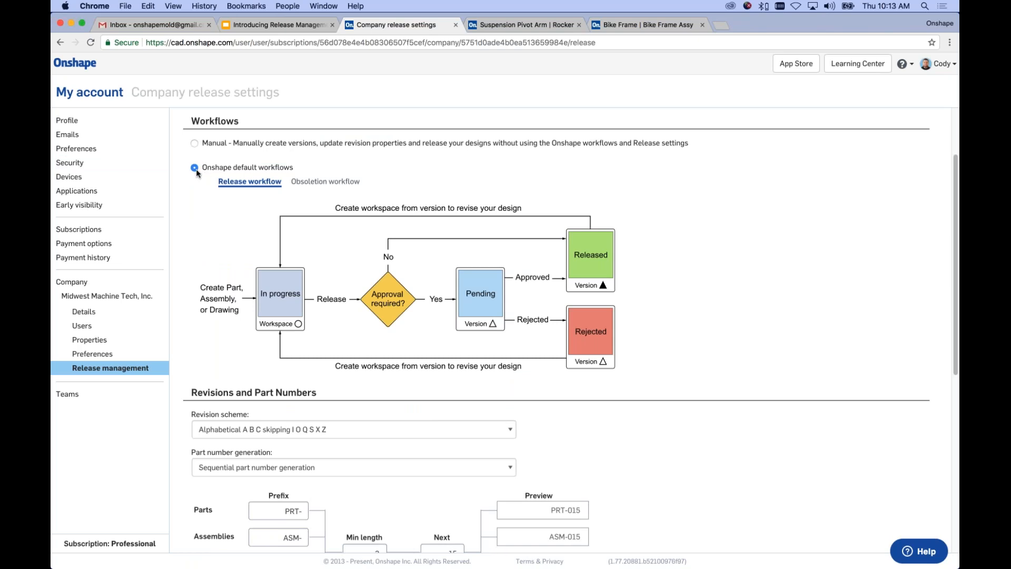
scroll(207, 210, "down", 10)
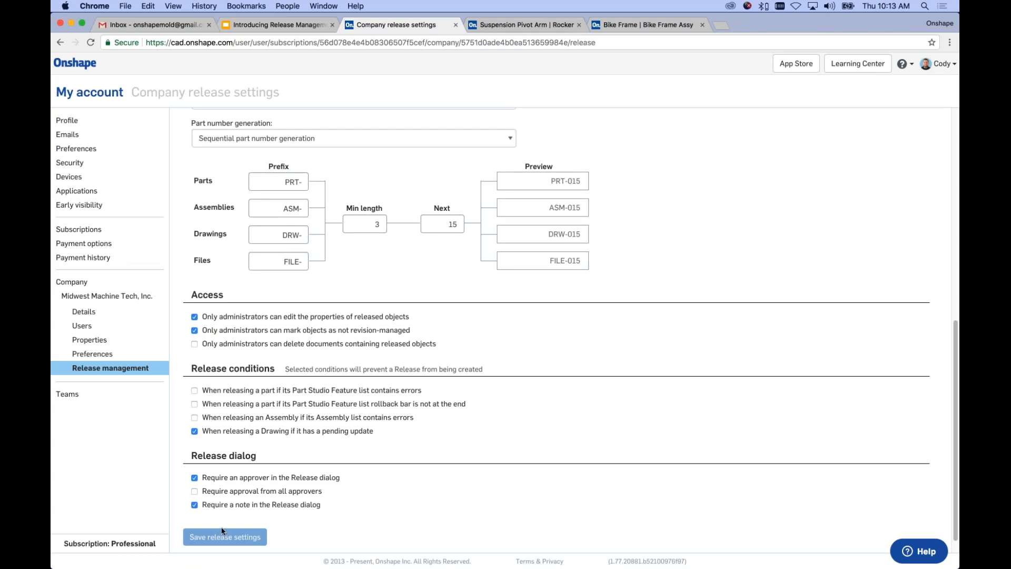
scroll(223, 510, "up", 8)
scroll(571, 331, "up", 2)
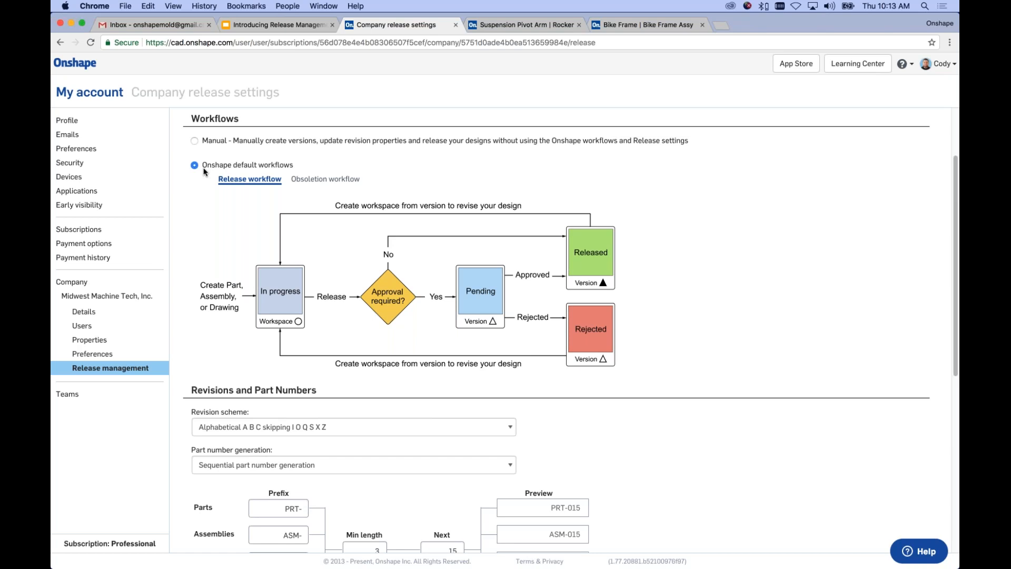
scroll(698, 242, "down", 2)
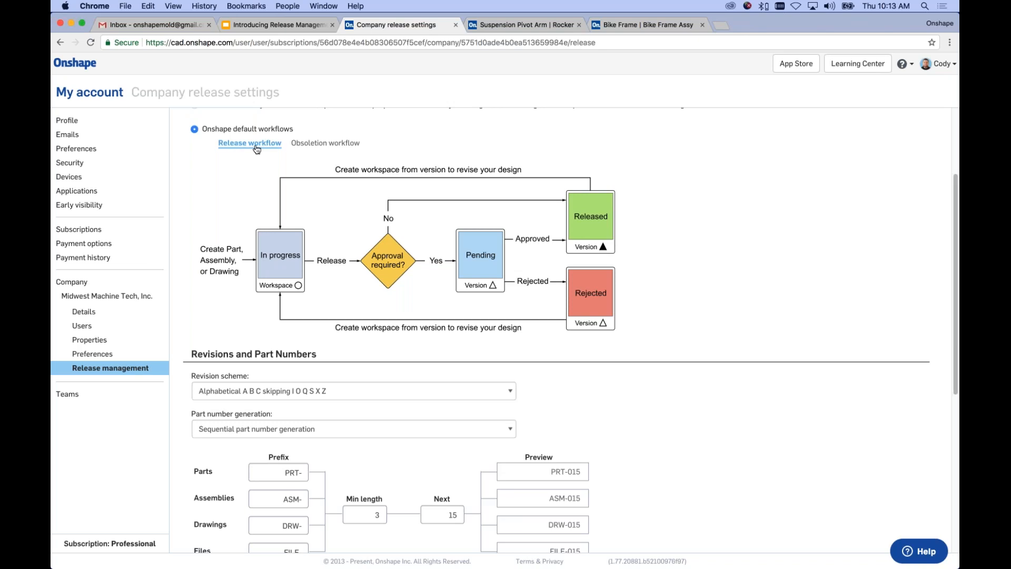
left_click(325, 142)
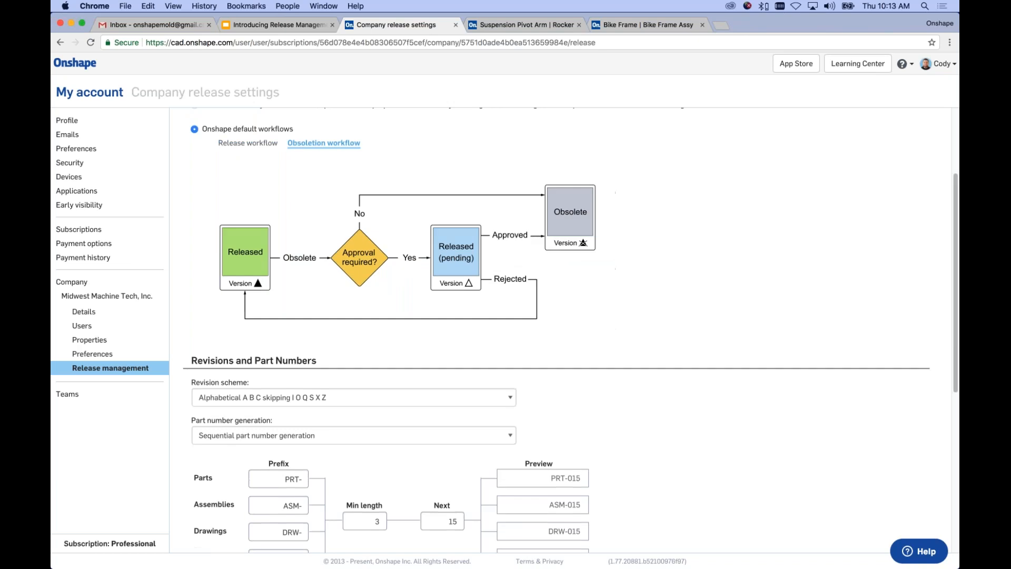
left_click(261, 144)
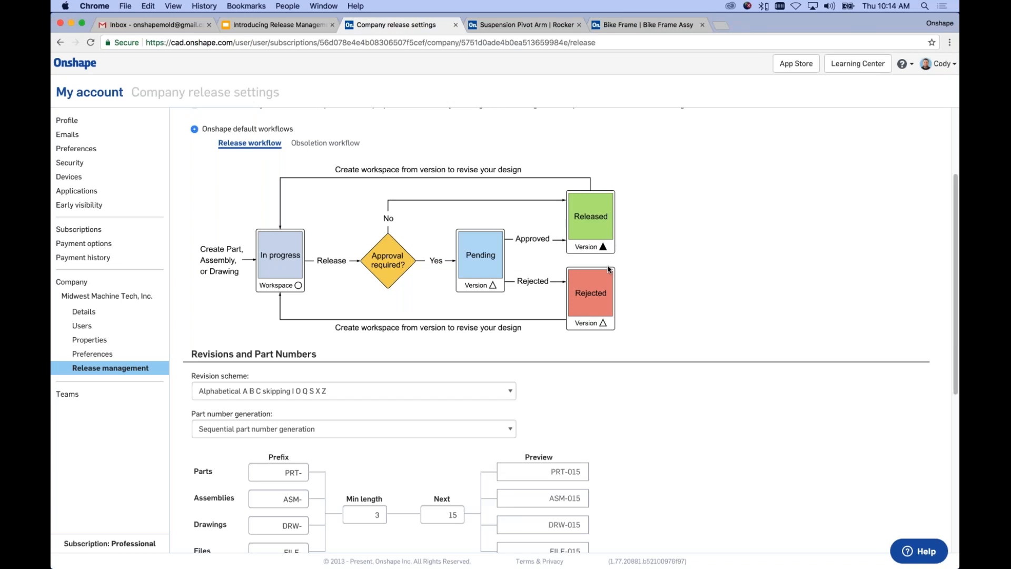
left_click(312, 143)
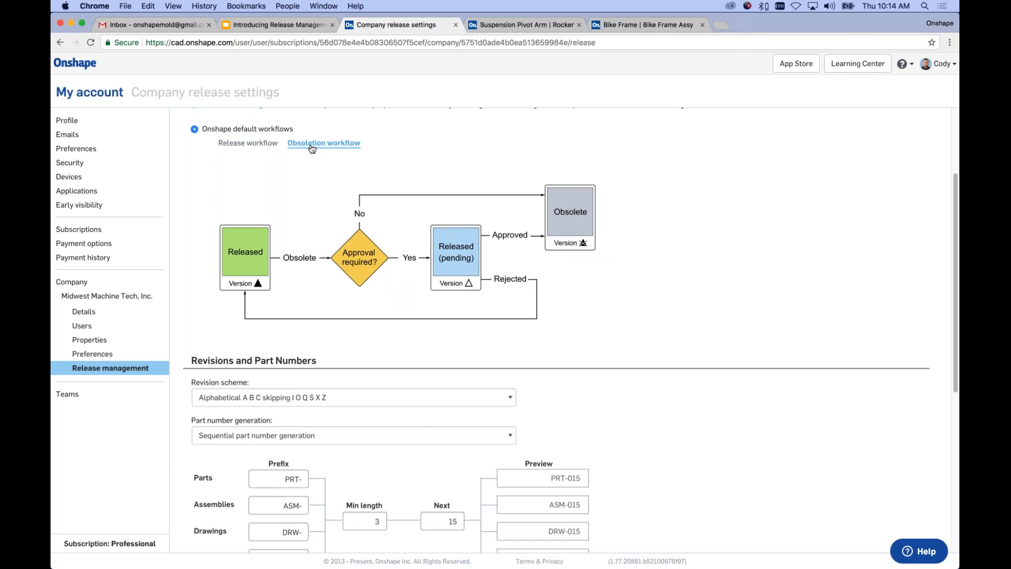
left_click(264, 143)
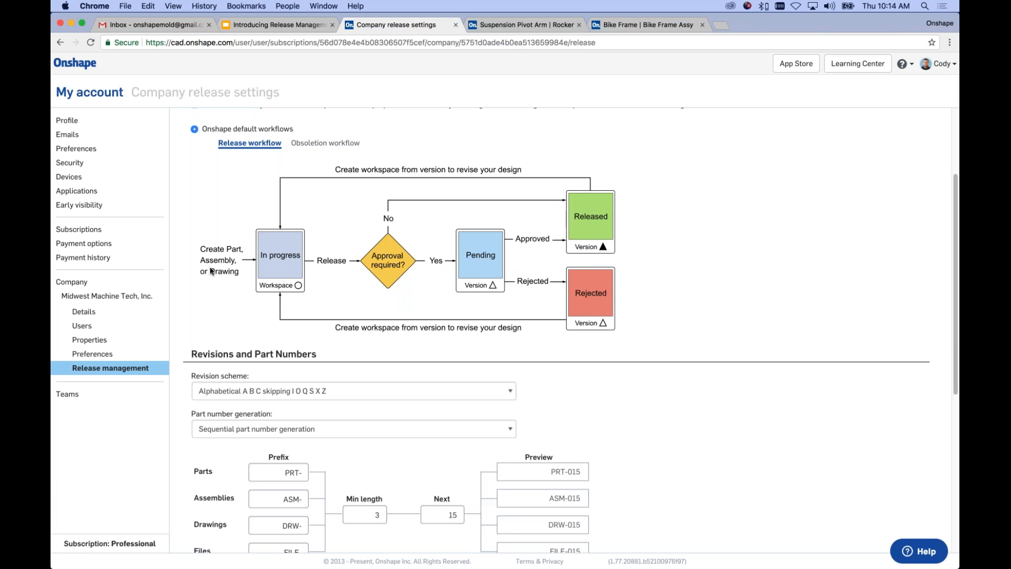
scroll(211, 271, "down", 1)
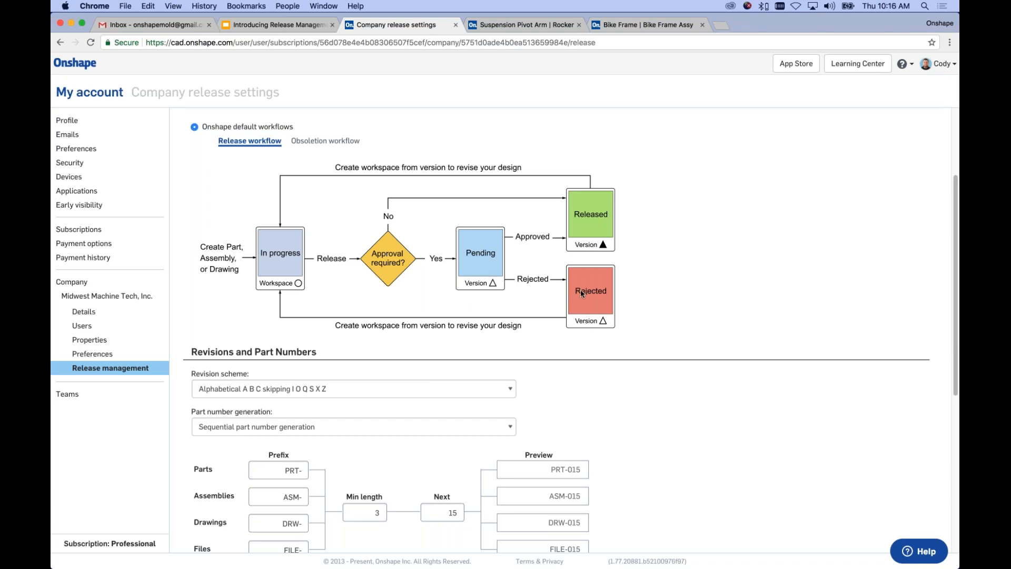
scroll(602, 279, "down", 1)
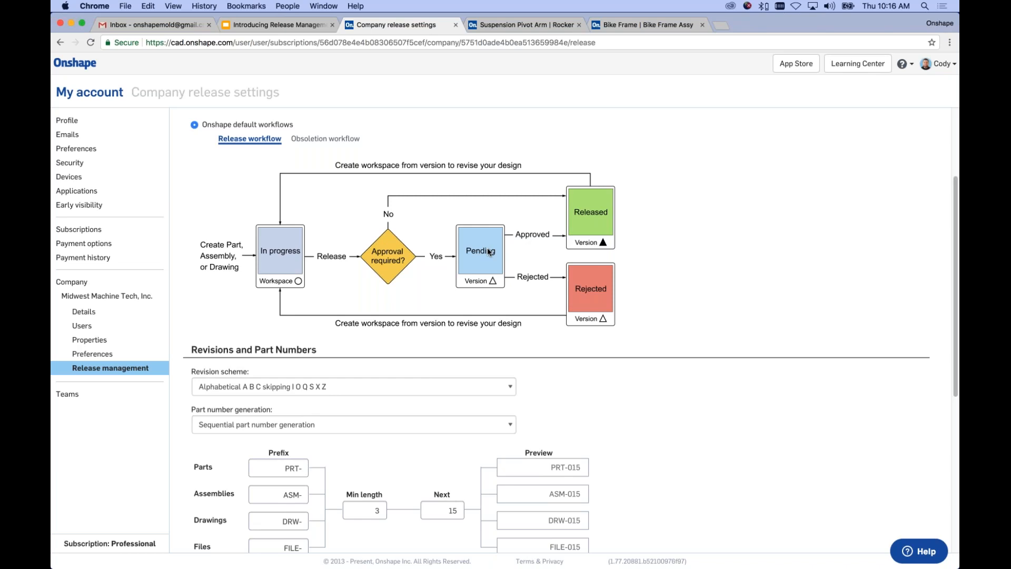
scroll(666, 223, "down", 1)
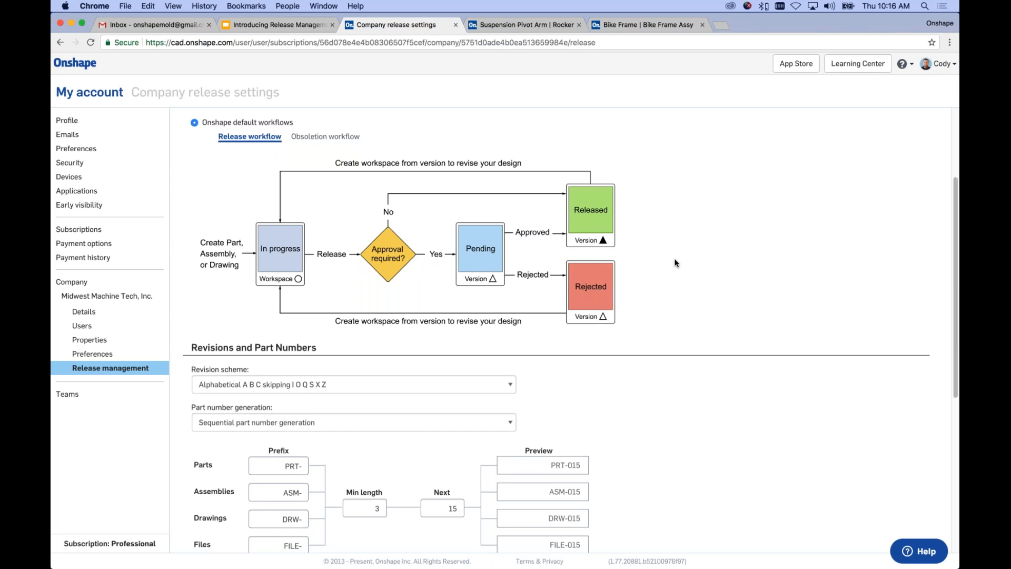
Step: Examine the part numbering fields and the available revision schemes, keeping the alphabetical scheme
scroll(676, 263, "down", 5)
scroll(768, 313, "down", 2)
scroll(767, 314, "up", 1)
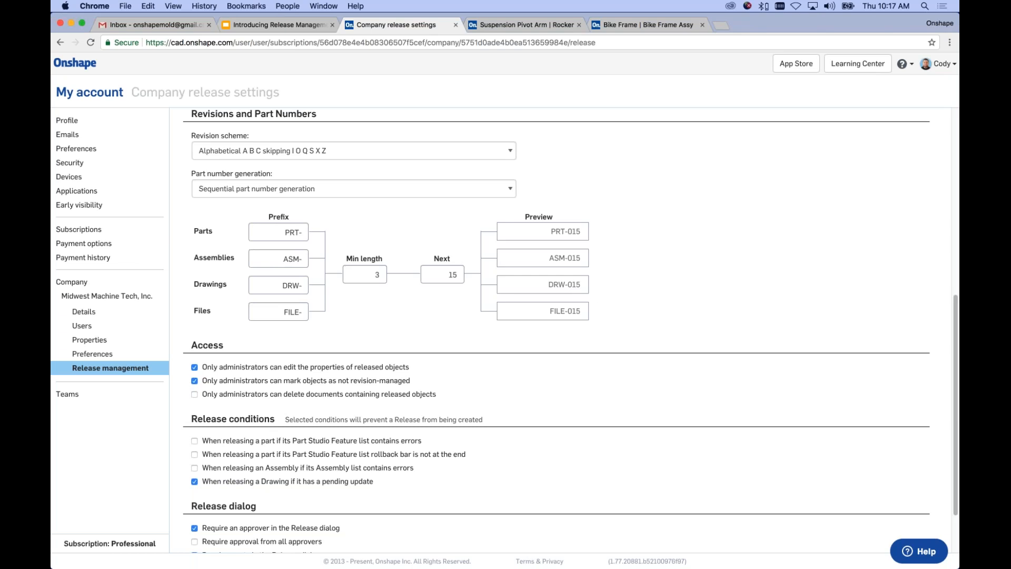
left_click(459, 274)
scroll(588, 178, "up", 1)
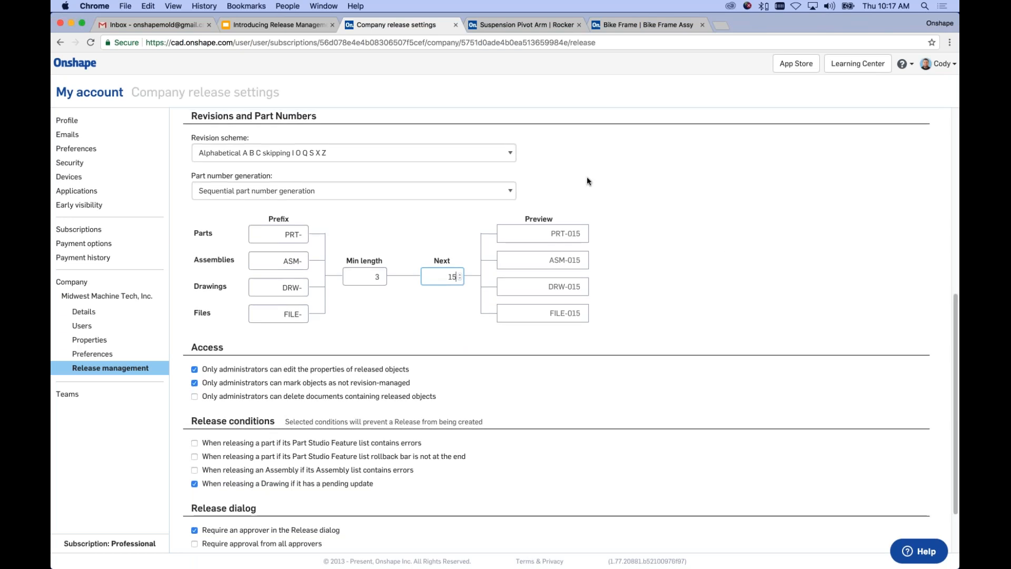
left_click(512, 152)
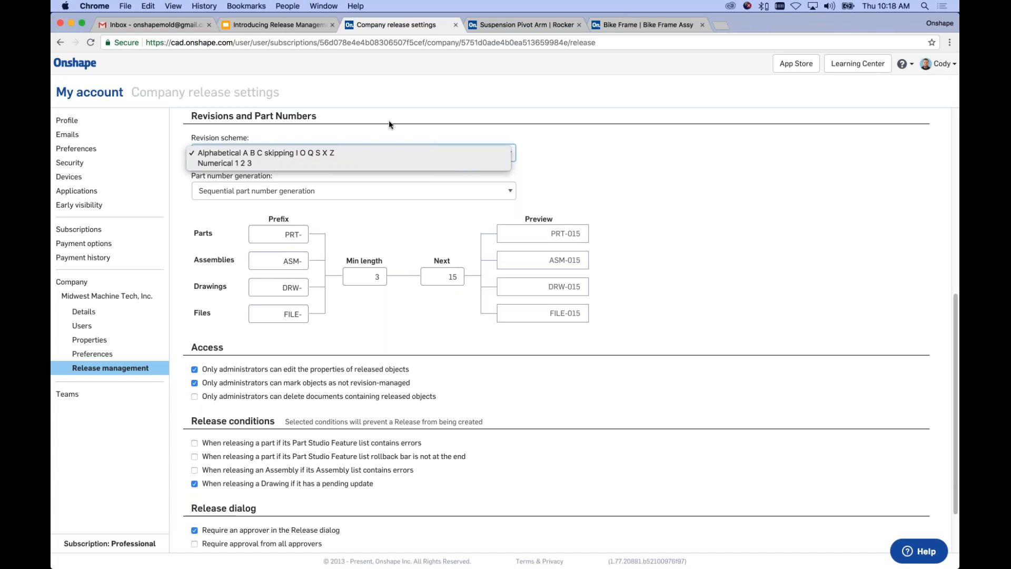
left_click(598, 138)
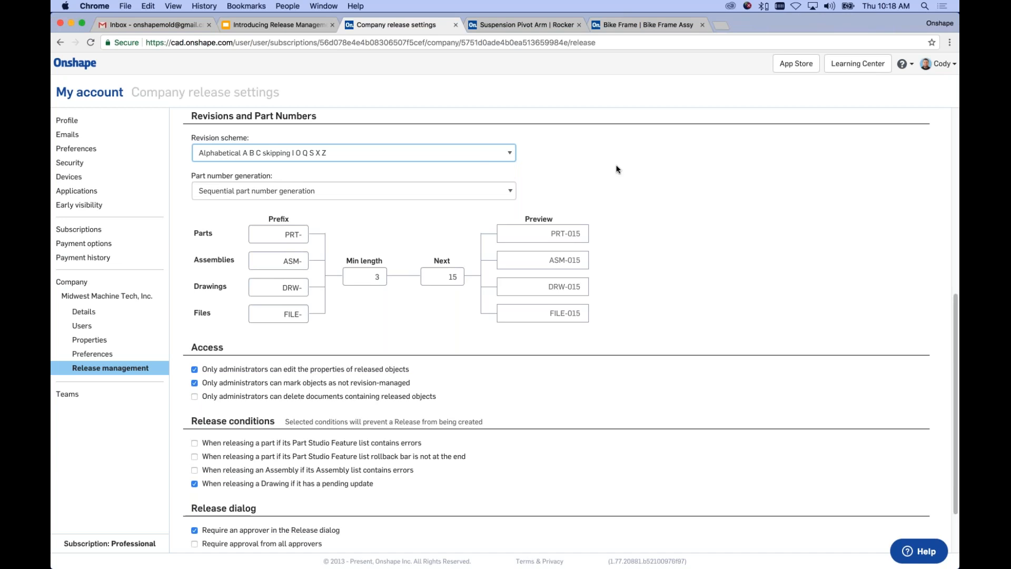
Step: Try Manual entry for part number generation, and restore Sequential part number generation
scroll(629, 184, "down", 2)
left_click(498, 141)
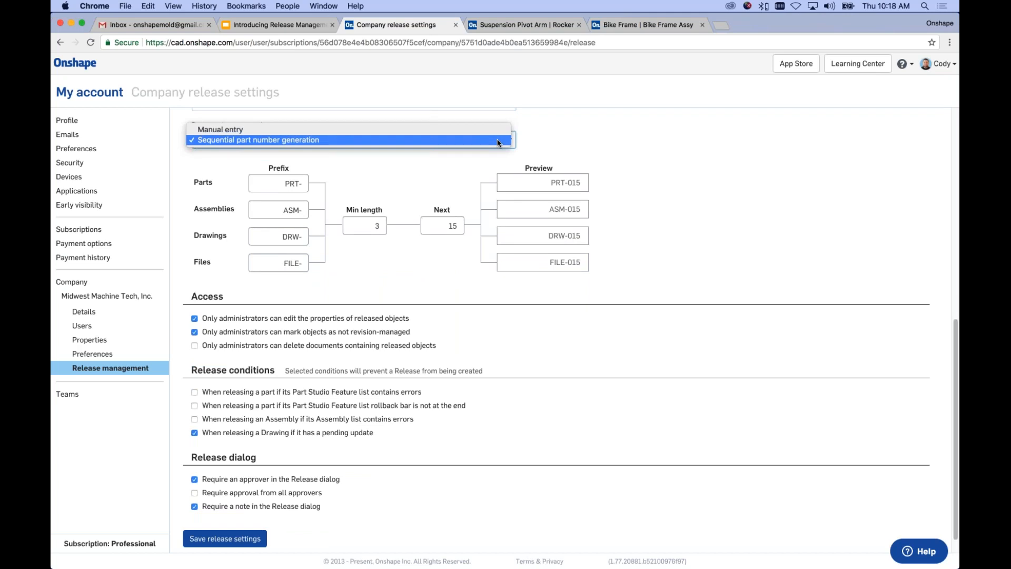
left_click(494, 129)
scroll(486, 245, "up", 1)
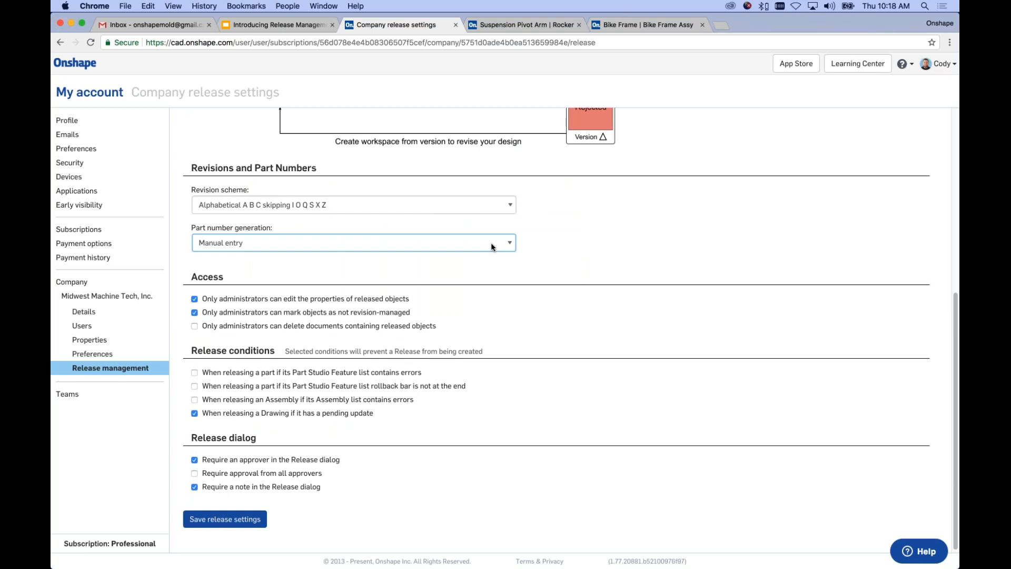
left_click(491, 243)
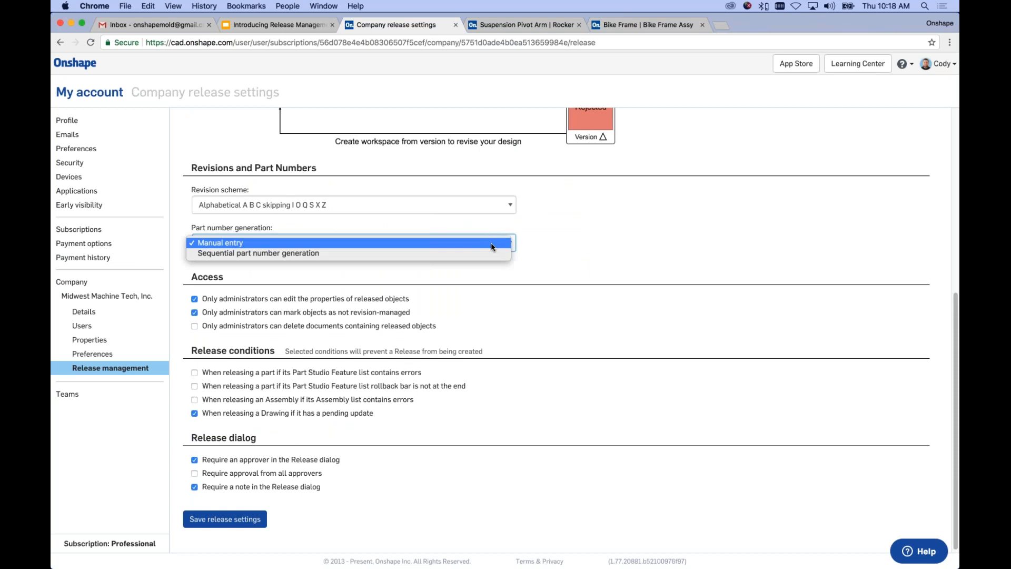
left_click(472, 255)
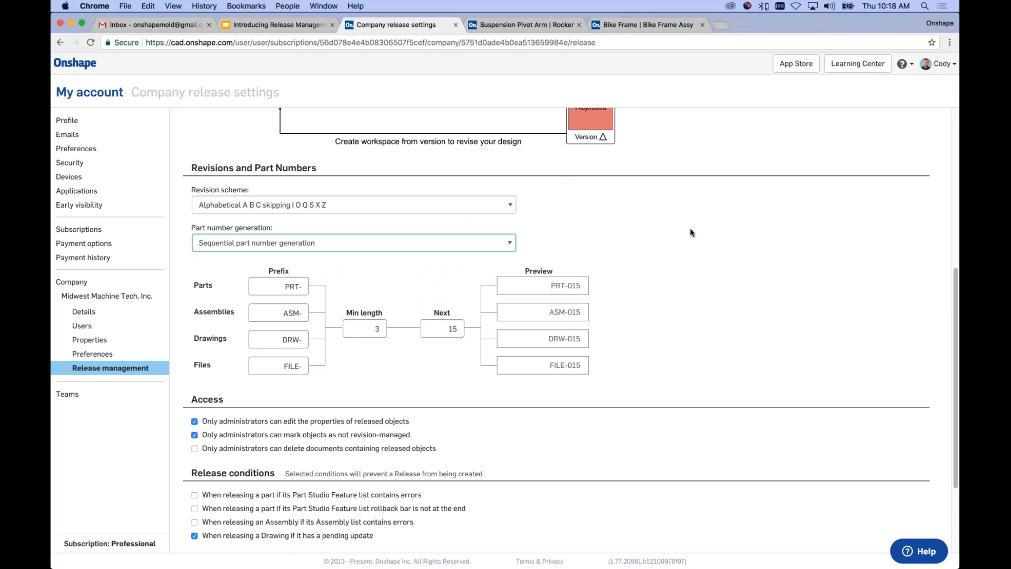
Step: Go through the part number prefixes and minimum length, and set the next sequential number to 19
key("Tab")
key("Tab")
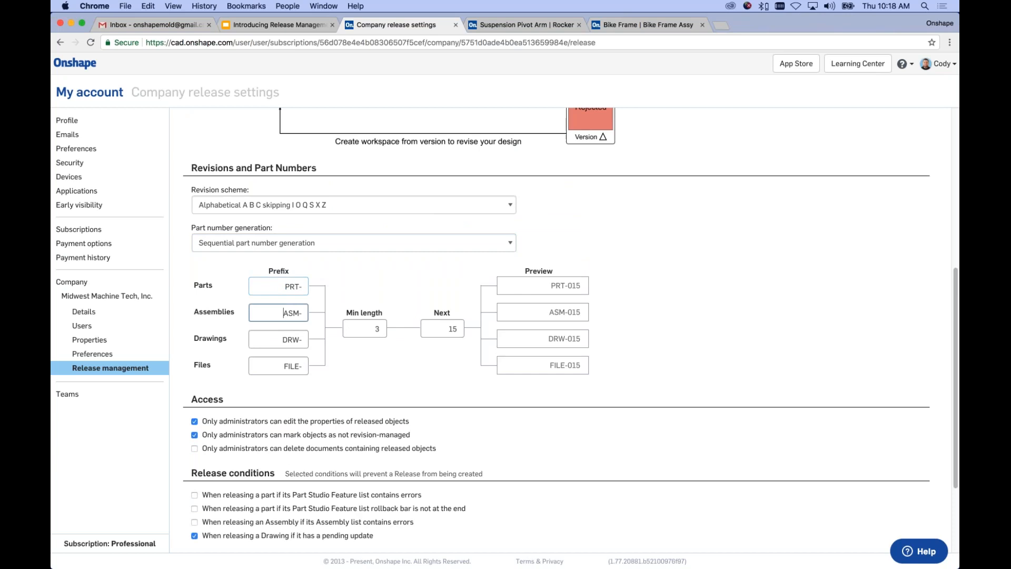
key("Tab")
key("Tab")
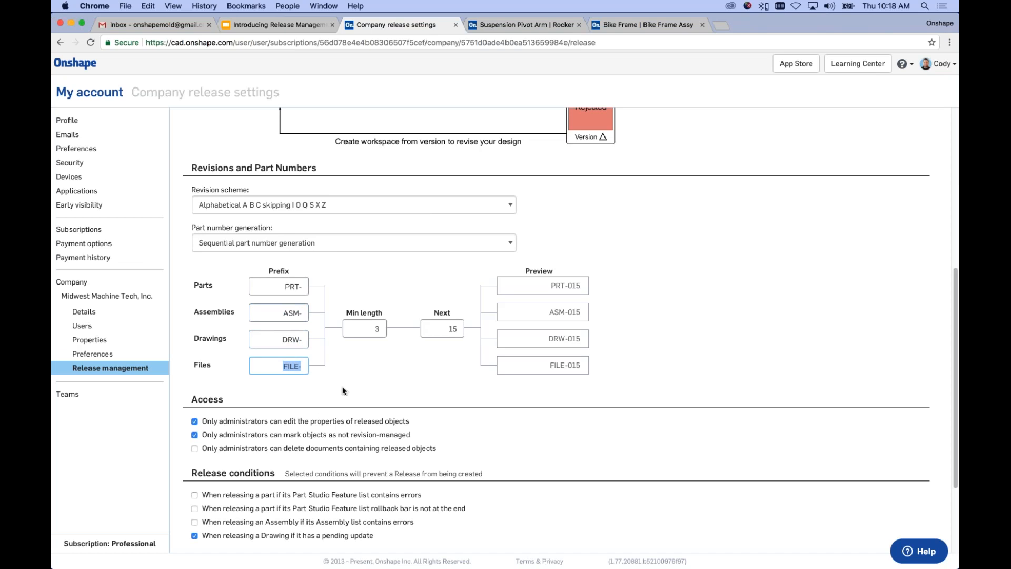
double_click(376, 329)
double_click(445, 328)
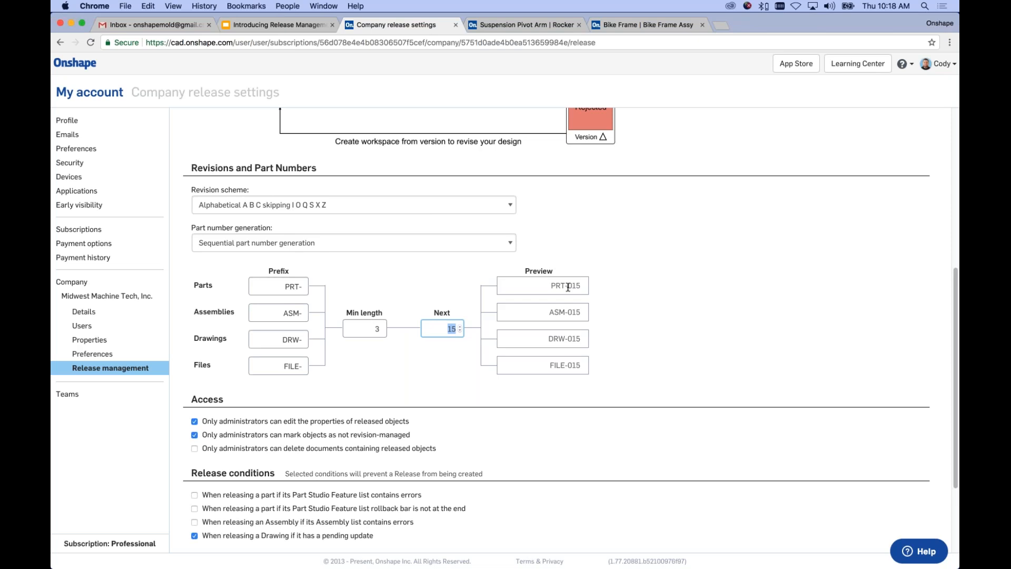
left_click(458, 326)
left_click(458, 326)
left_click(459, 326)
left_click(763, 277)
Step: Try the release condition for a rollback bar not at the end and the option requiring approval from all approvers
scroll(762, 277, "down", 3)
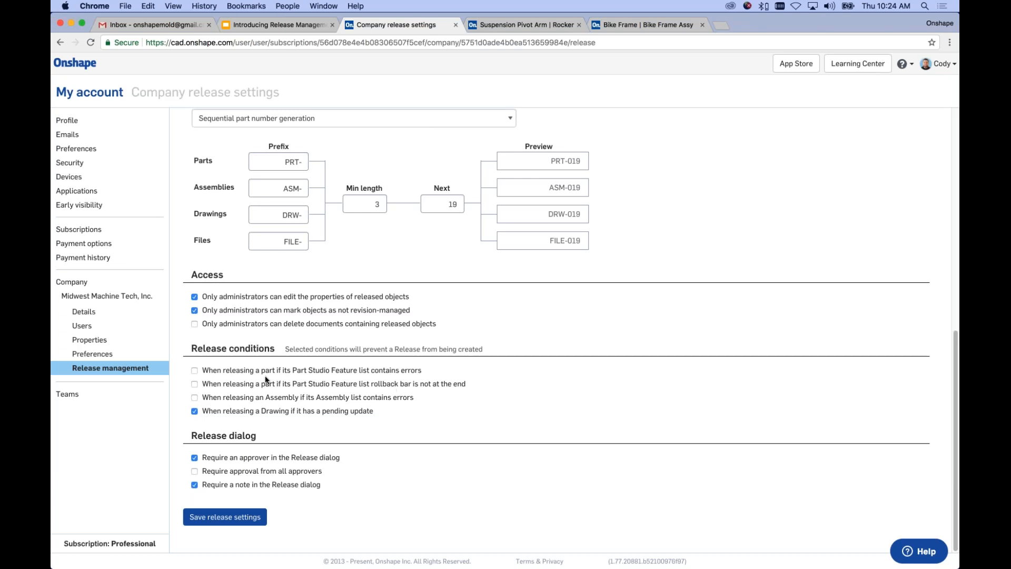
left_click(195, 384)
left_click(195, 385)
left_click(195, 472)
Step: Save the company's release settings and look back over the default release workflow
scroll(521, 303, "up", 5)
scroll(521, 303, "up", 2)
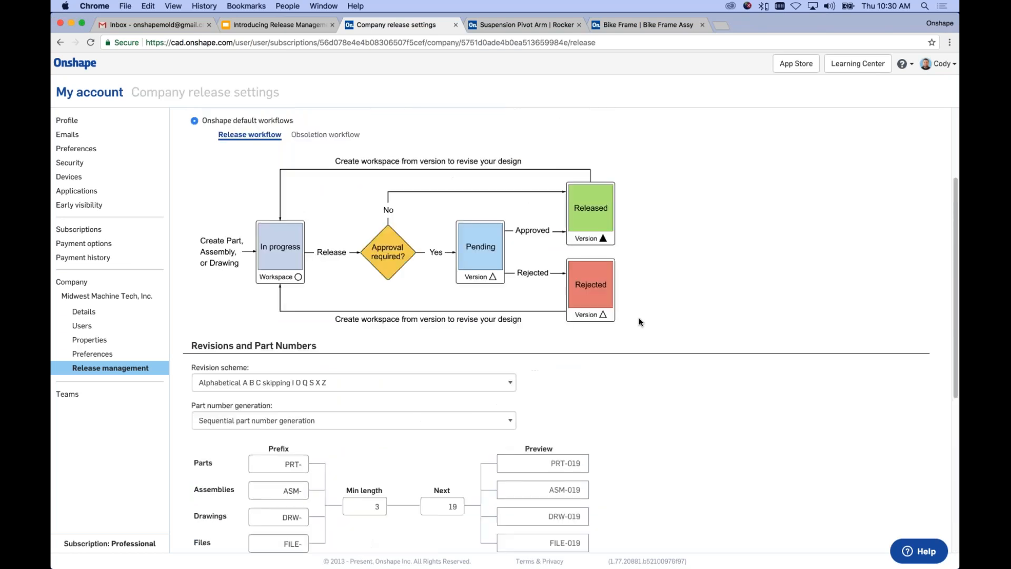
scroll(640, 321, "down", 6)
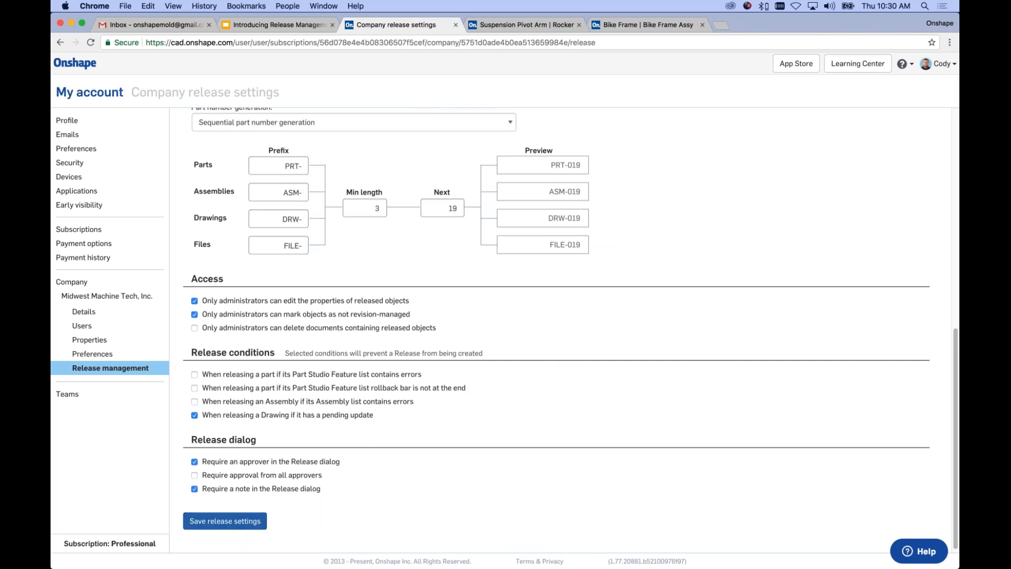
left_click(225, 522)
scroll(644, 329, "up", 5)
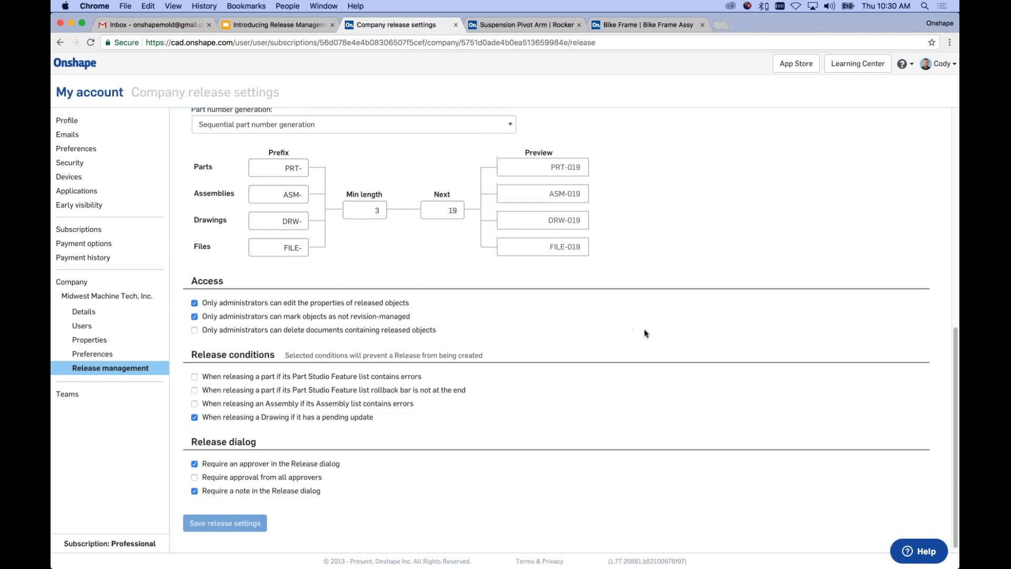
scroll(729, 341, "up", 2)
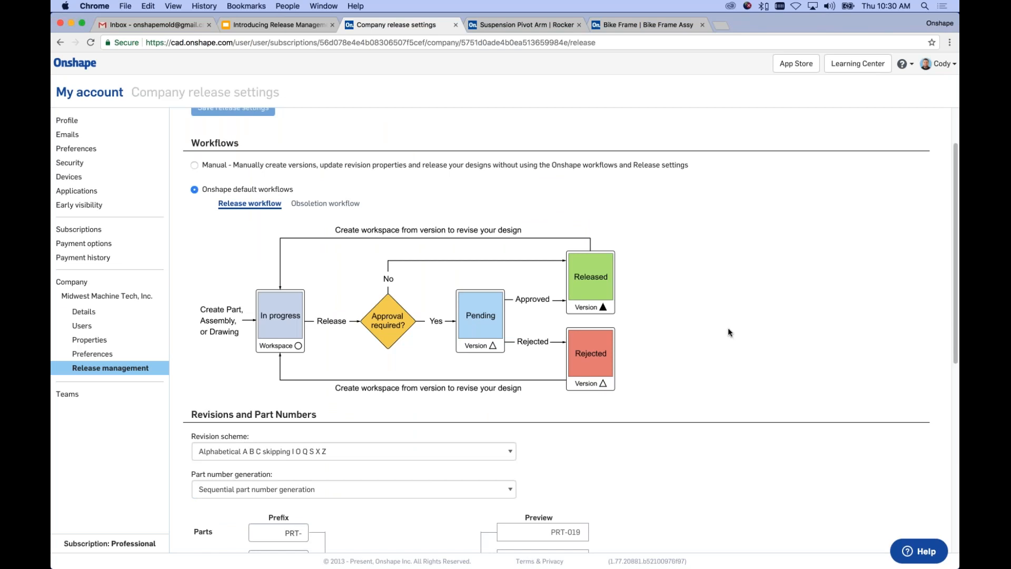
scroll(621, 440, "down", 1)
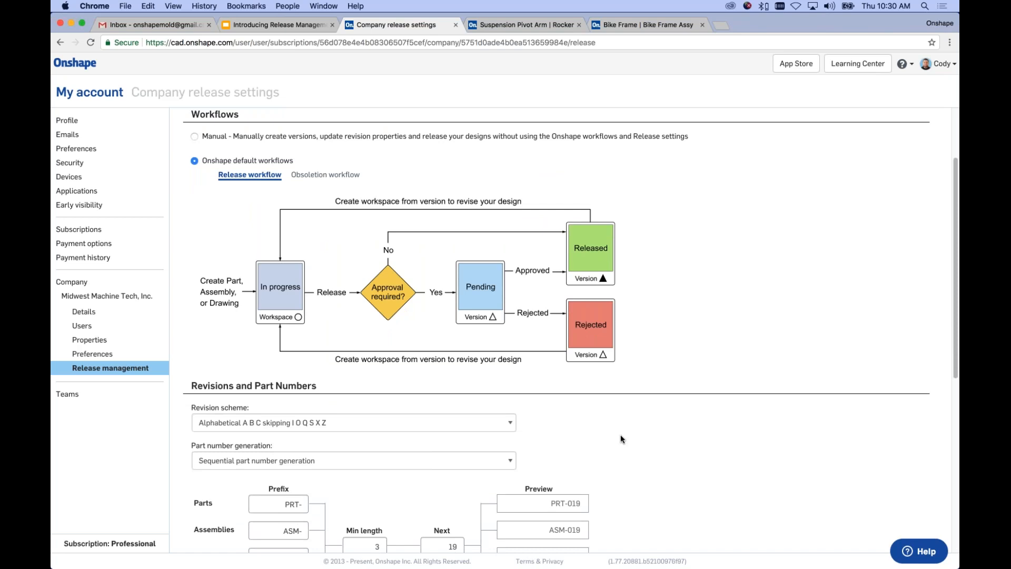
scroll(681, 258, "up", 4)
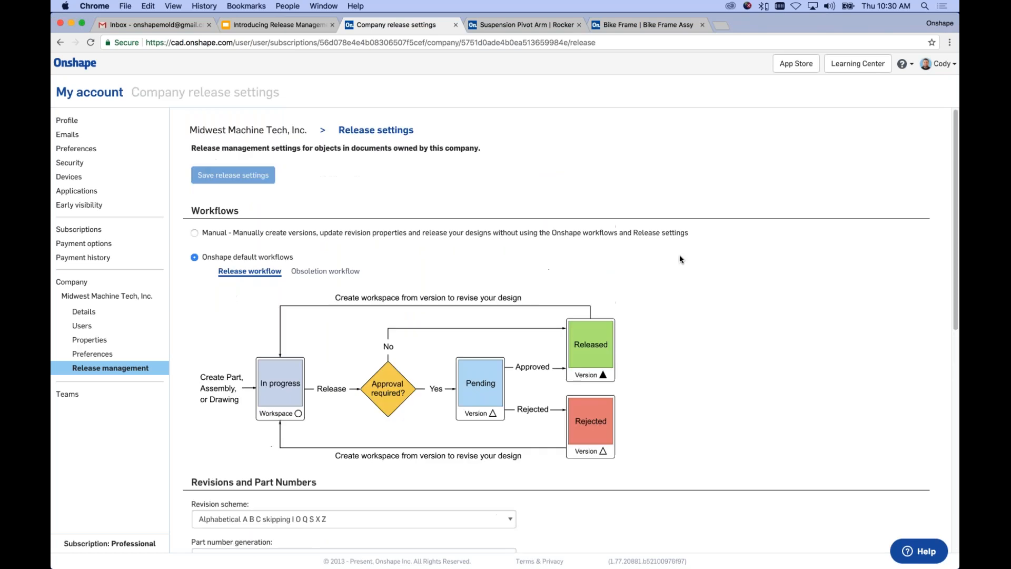
Step: Switch to the Suspension Pivot Arm document and examine the release commands offered for the Rocker Part Studio and the Rocker_RHS part
left_click(547, 24)
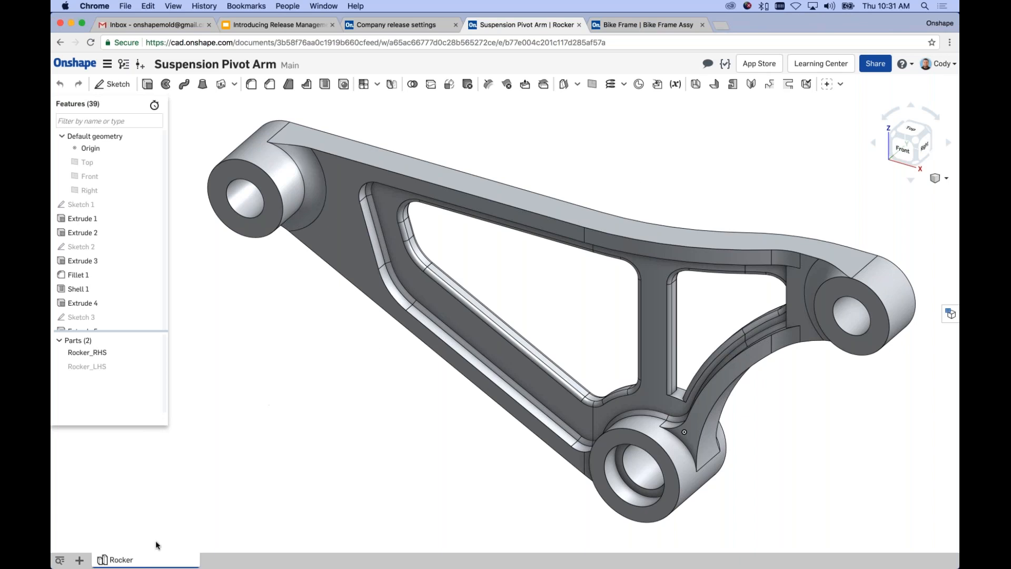
right_click(132, 563)
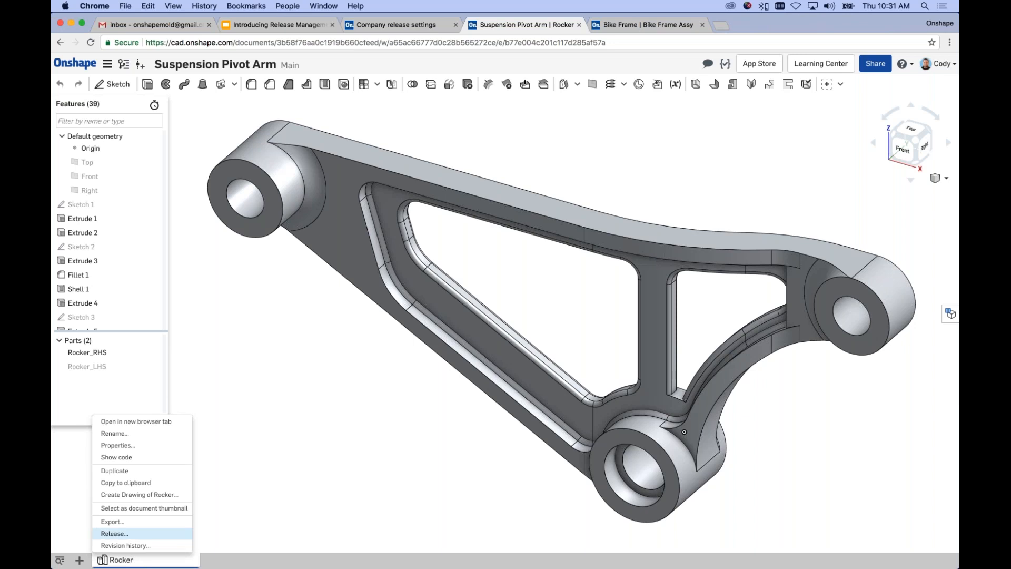
left_click(90, 352)
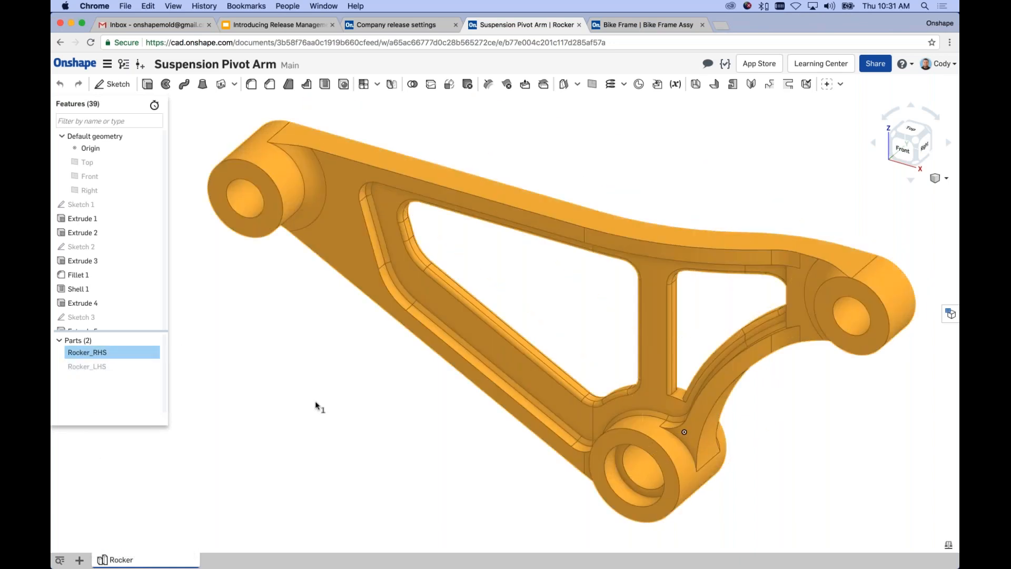
right_click(98, 356)
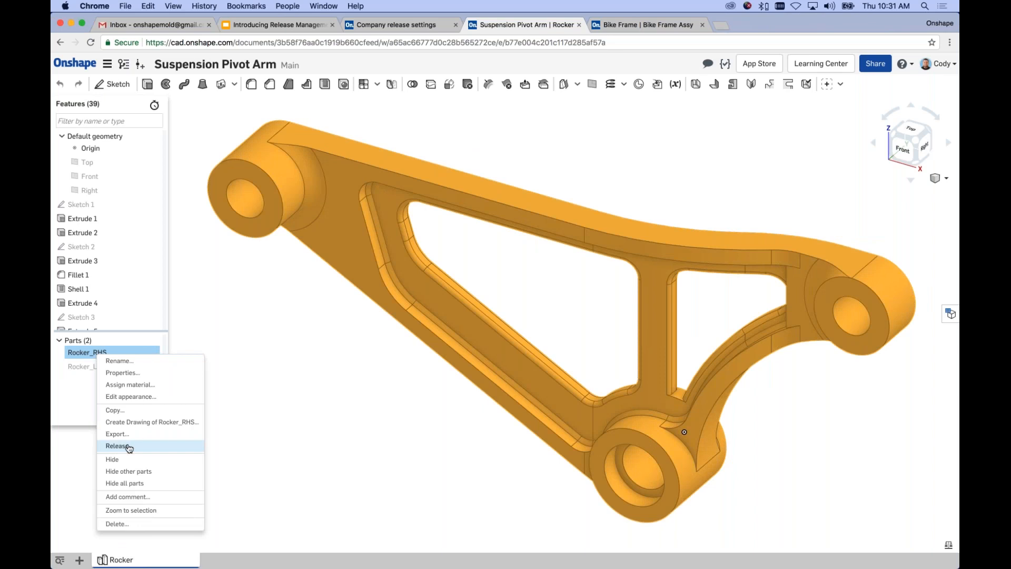
left_click(333, 387)
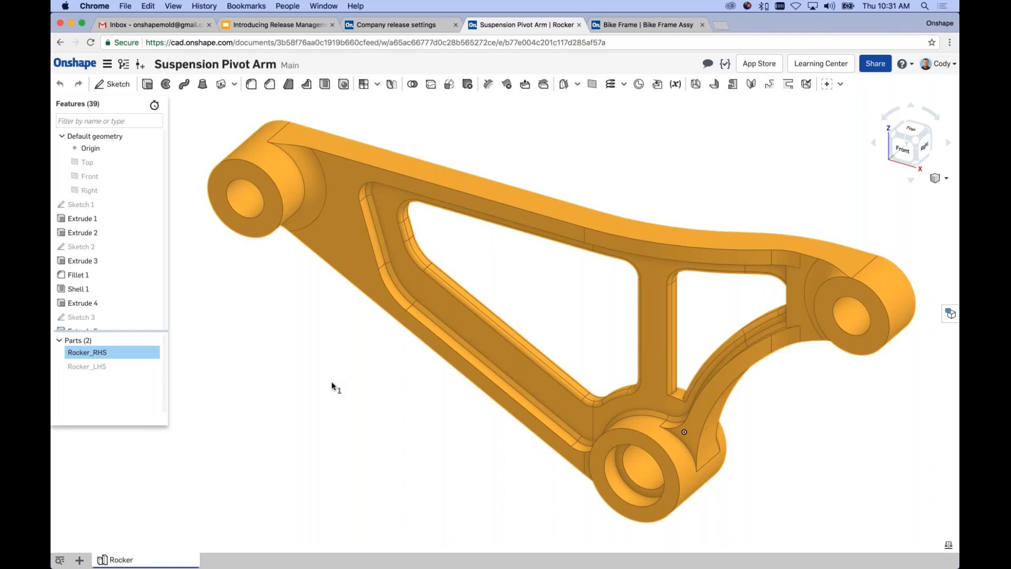
left_click(325, 388)
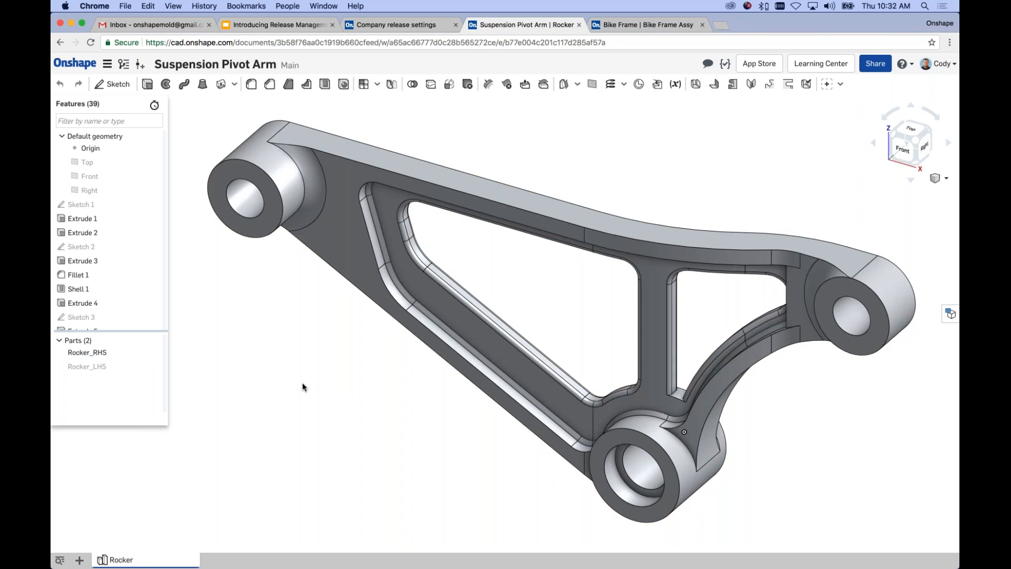
Step: Create a release candidate from the Rocker Part Studio and generate the missing part numbers for both rocker parts
right_click(136, 559)
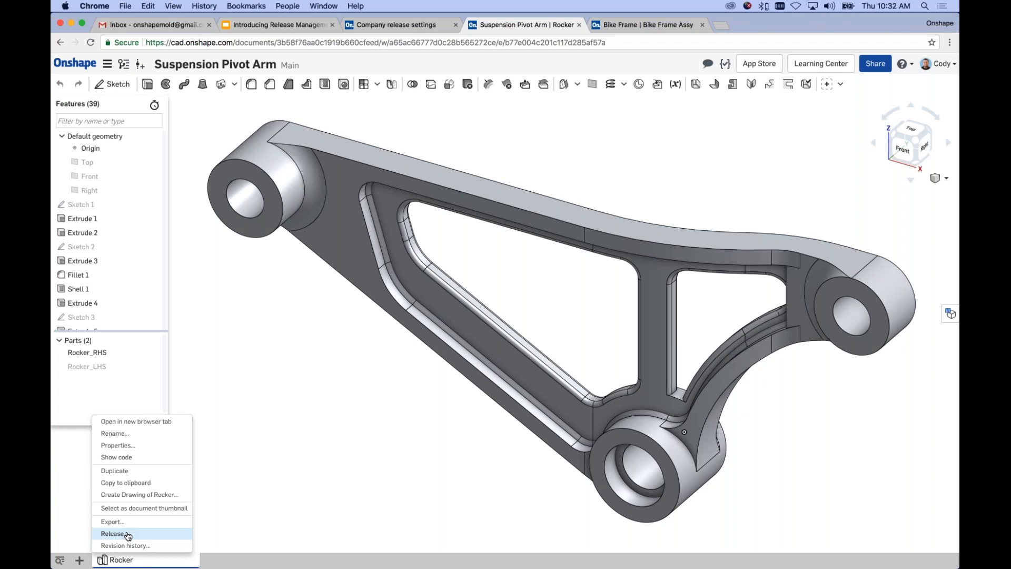
left_click(128, 536)
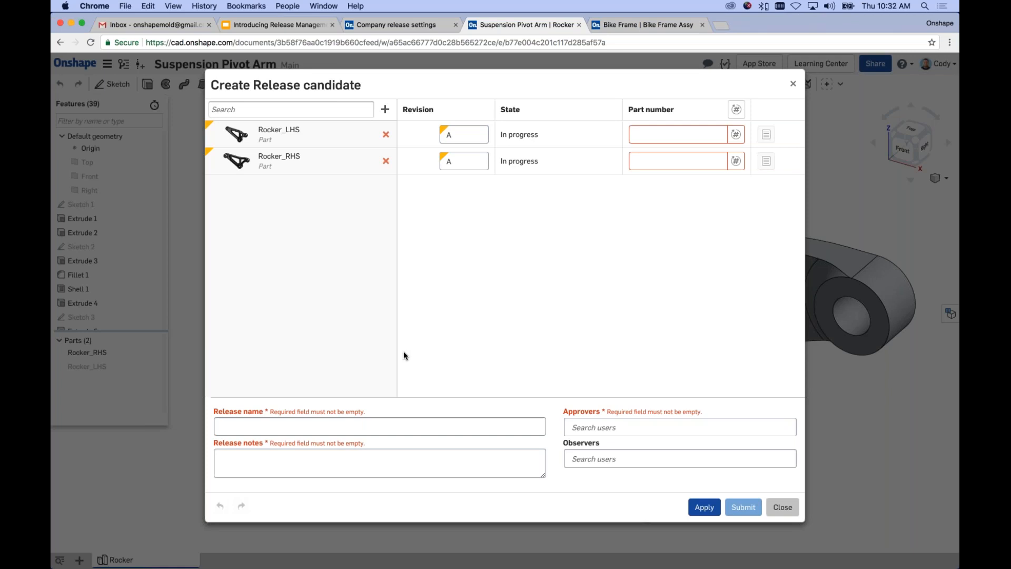
left_click(363, 459)
left_click(328, 423)
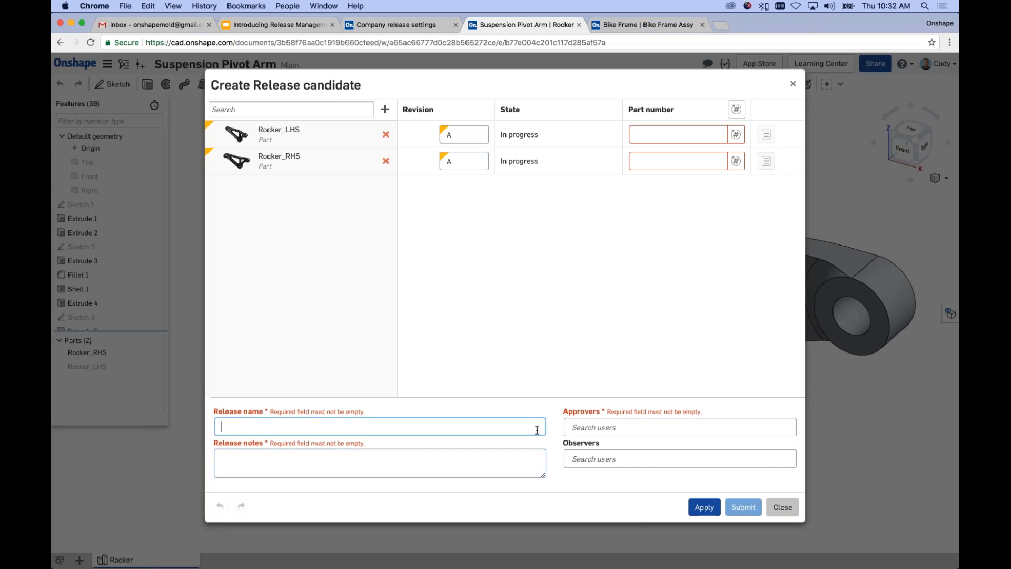
left_click(606, 427)
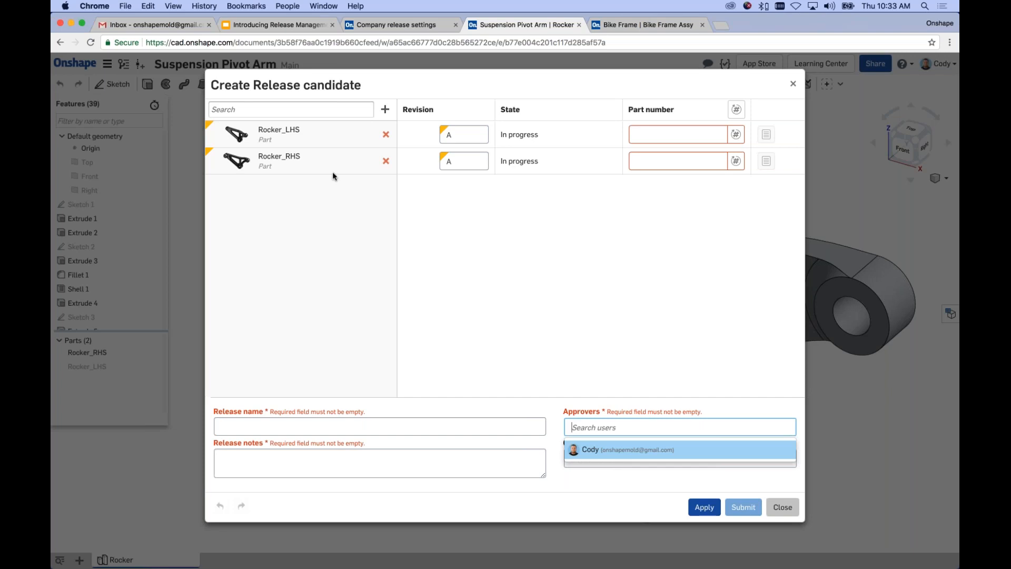
left_click(664, 132)
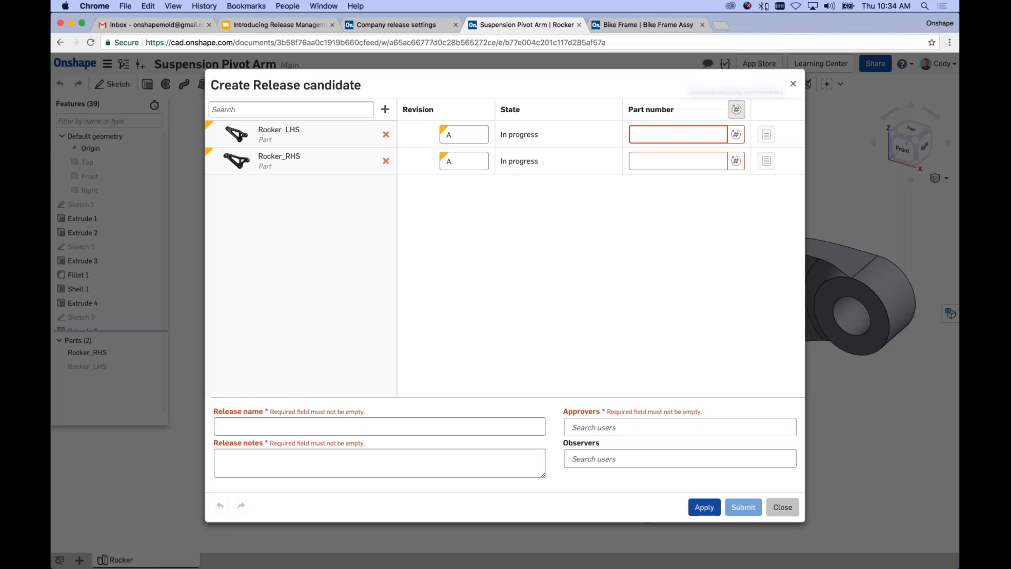
left_click(736, 110)
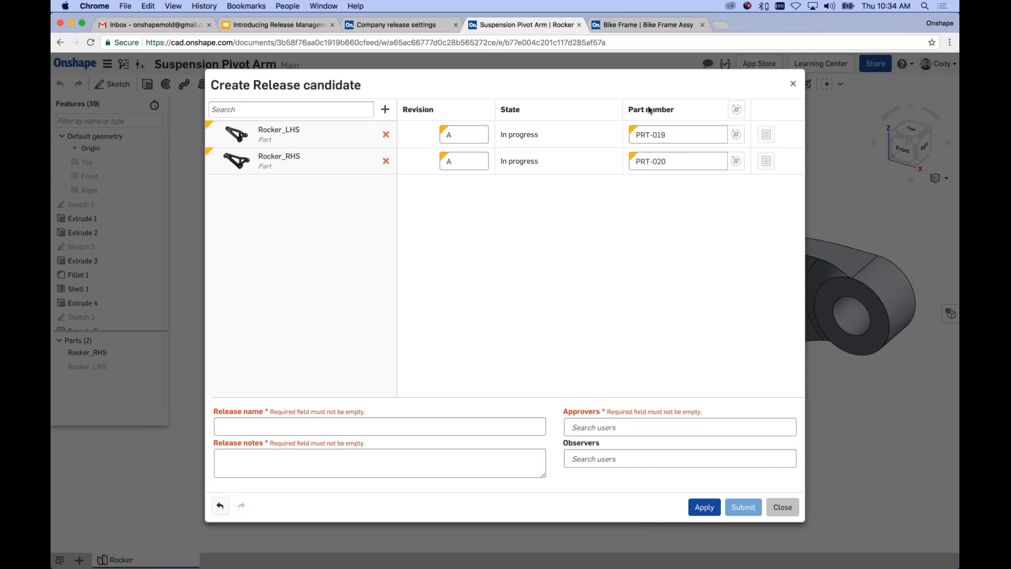
Step: Look through the properties of Rocker_LHS in the release candidate and return to the item list
left_click(767, 134)
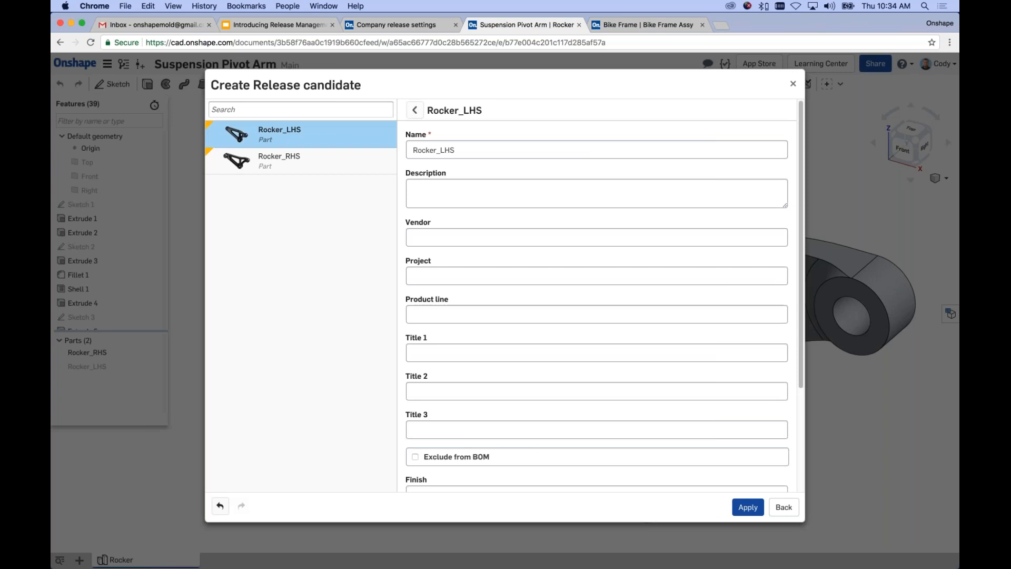
scroll(597, 306, "down", 3)
scroll(597, 305, "up", 3)
scroll(462, 187, "down", 1)
scroll(596, 295, "up", 1)
left_click(416, 109)
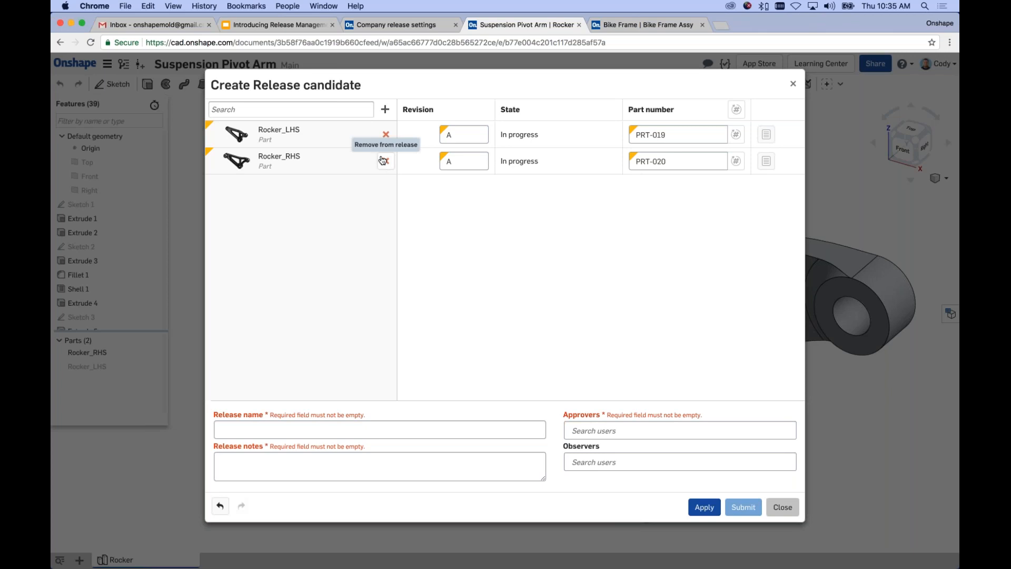
Step: Look through the part studios, assemblies, files and drawings available to add to the release, without adding any
left_click(386, 112)
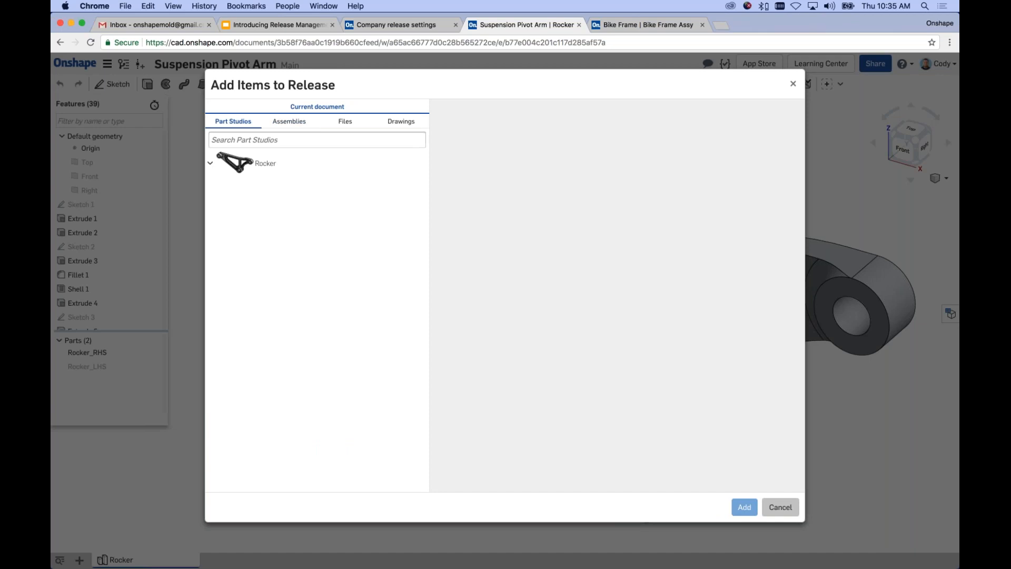
left_click(210, 163)
left_click(293, 124)
left_click(344, 125)
left_click(389, 123)
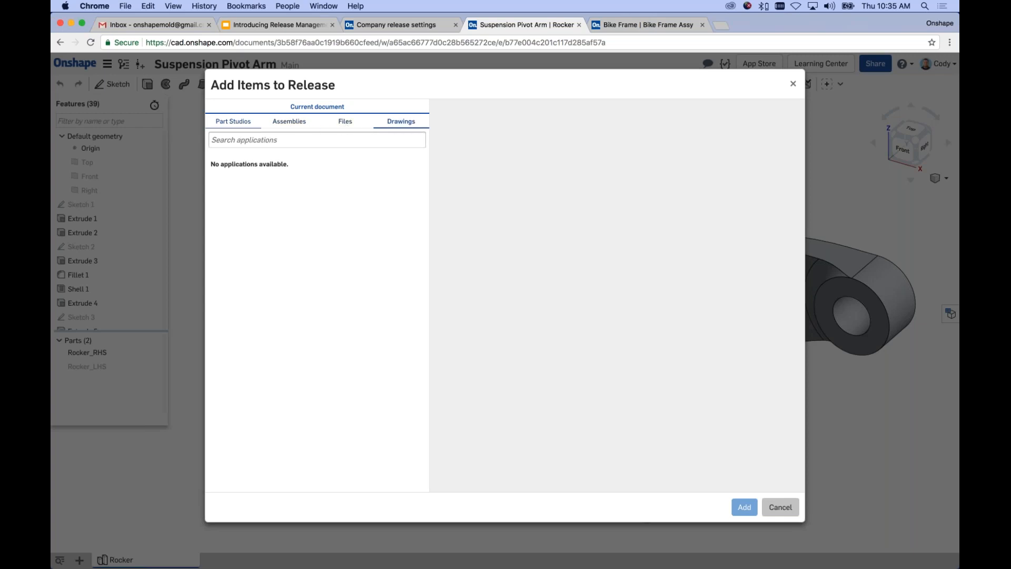
left_click(233, 122)
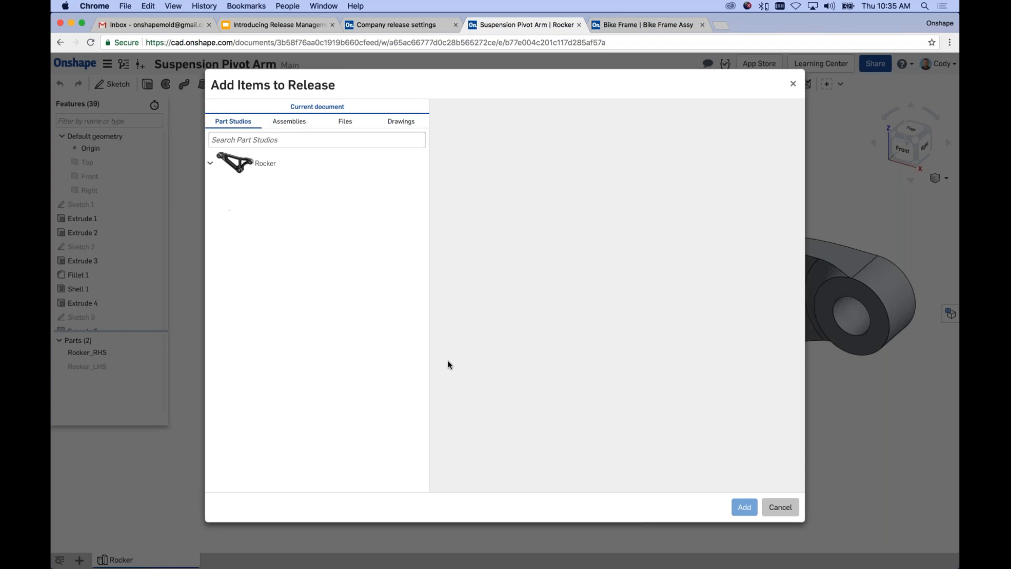
left_click(778, 507)
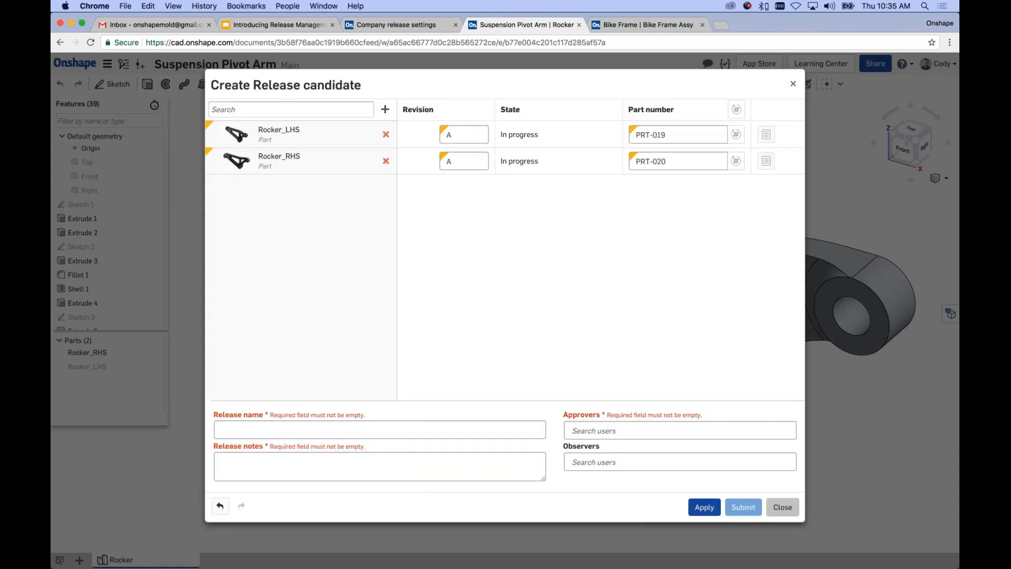
Step: Search the release items for "rocker" and clear the search
left_click(293, 108)
type("rocker")
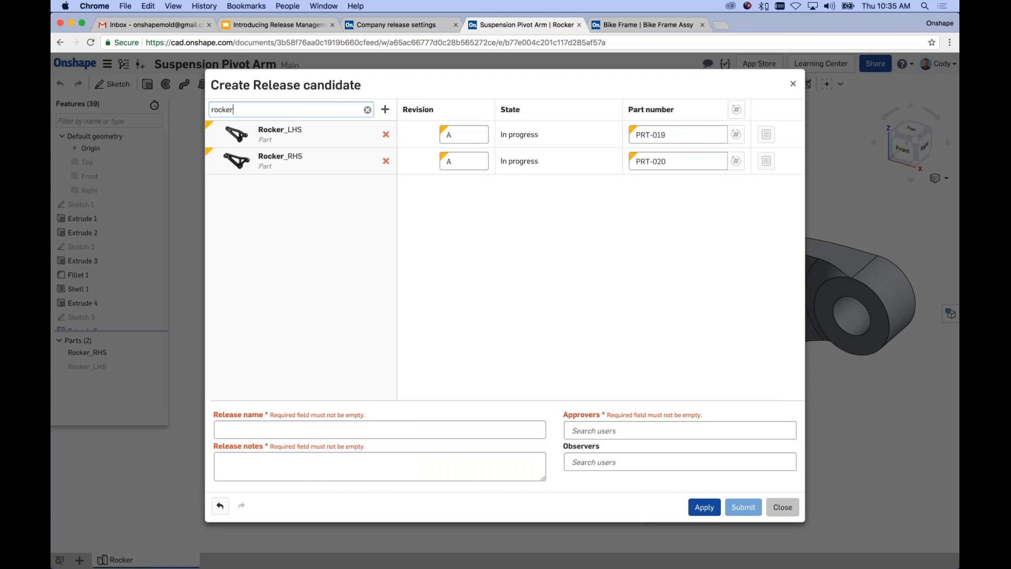
left_click(367, 110)
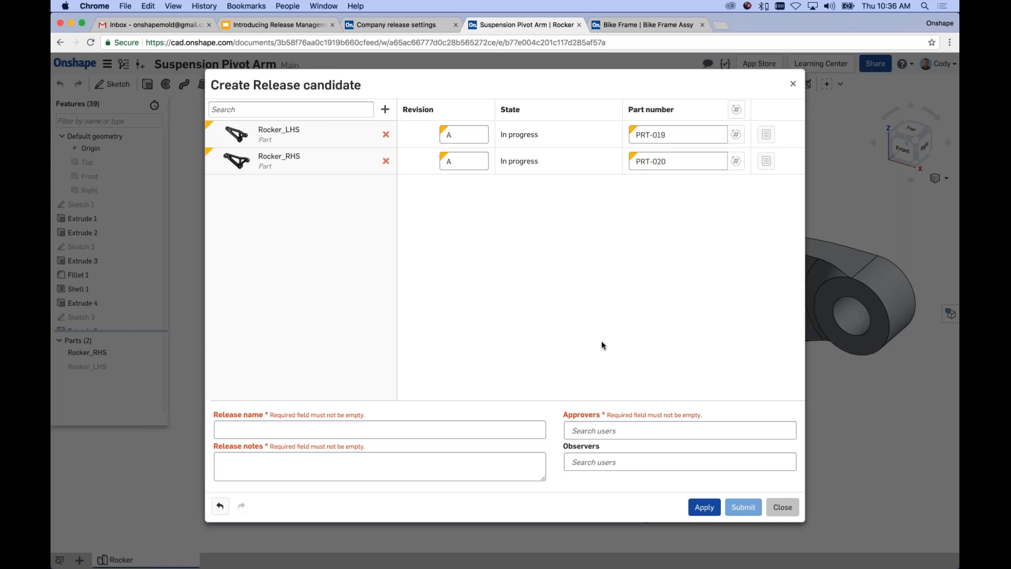
Step: Look over the required release name, release notes and approvers fields of the release candidate
left_click(367, 429)
key("Tab")
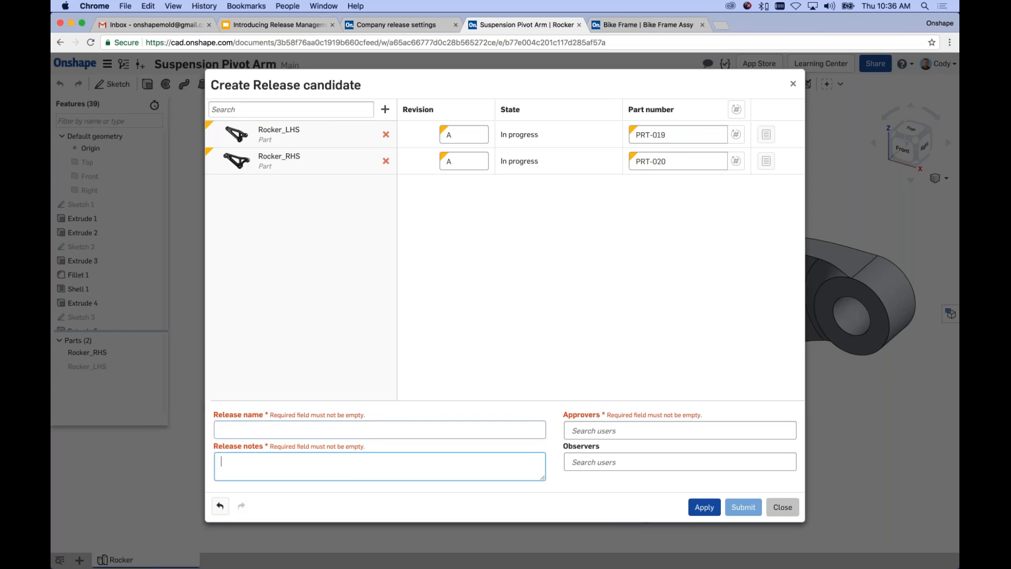
left_click(608, 428)
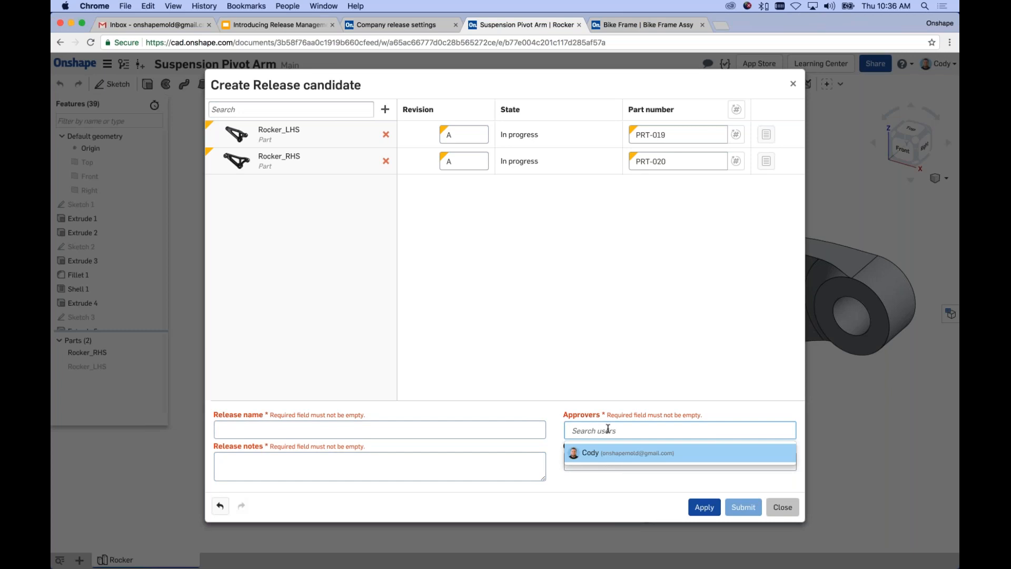
left_click(677, 341)
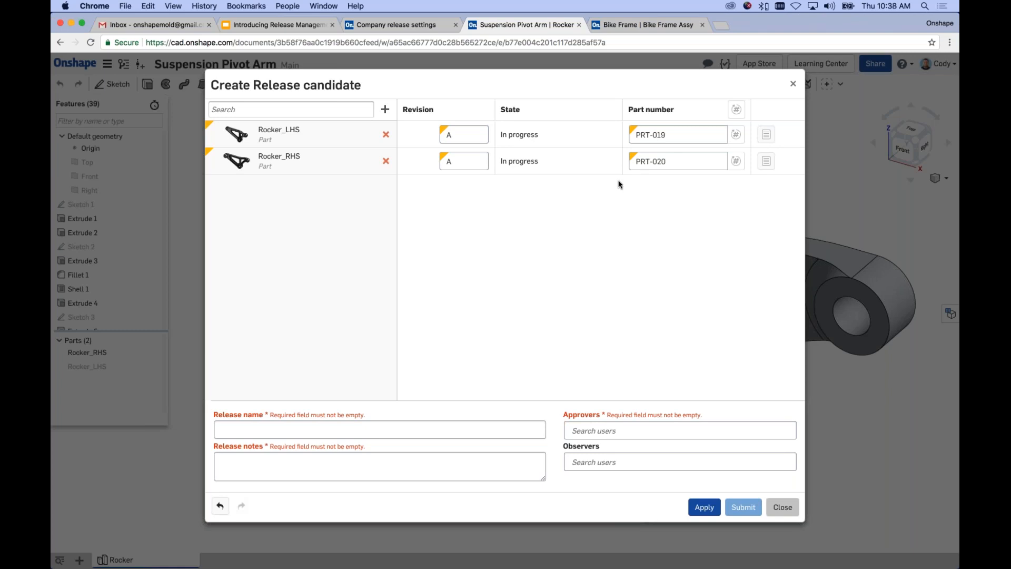
Step: Name the release "ECO #1039"
left_click(324, 430)
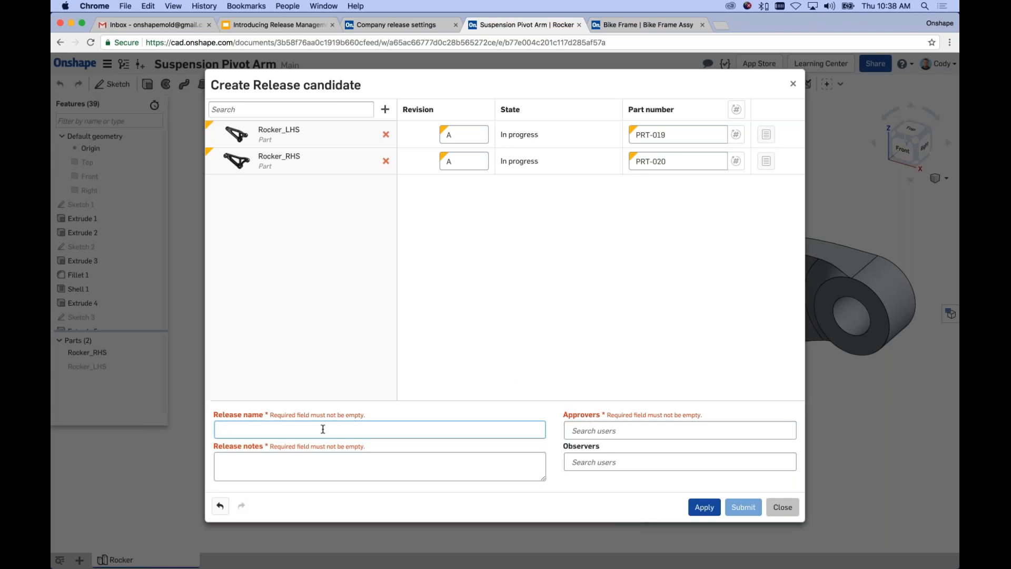
left_click(409, 470)
left_click(409, 428)
type("ECO #1039")
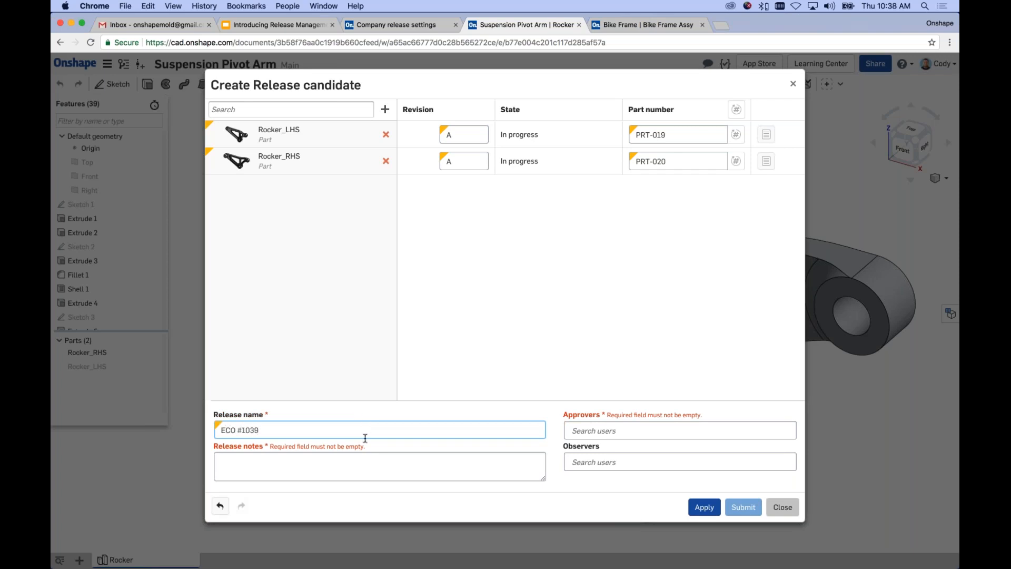
Step: Enter "Initial release that is extended" as the release notes
key("Tab")
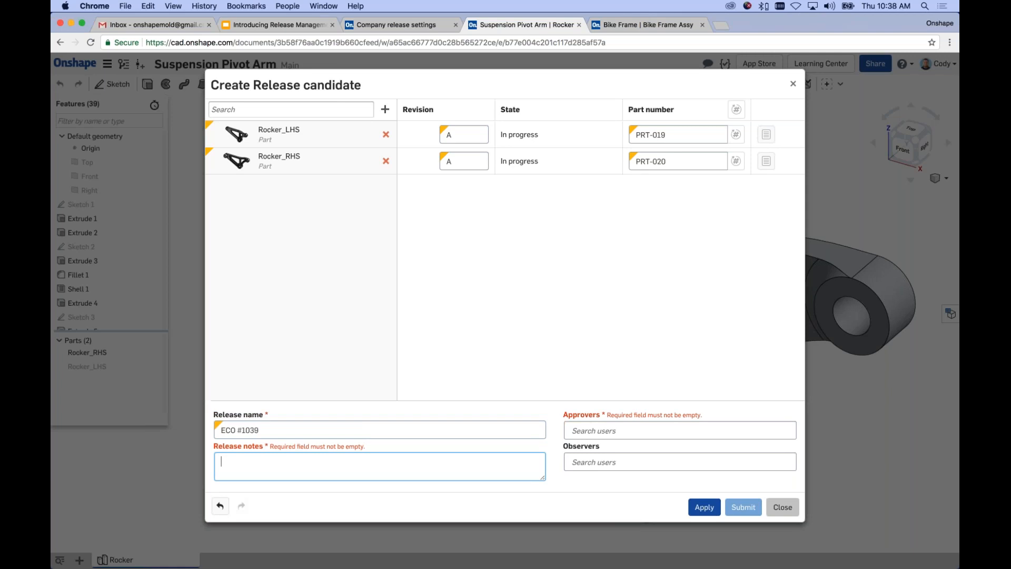
type("In")
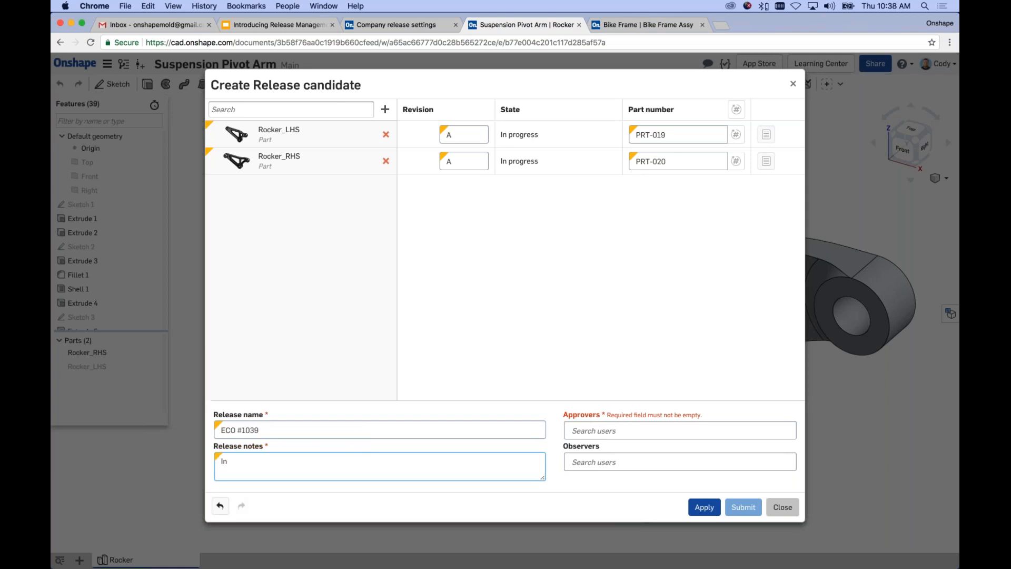
type("ti")
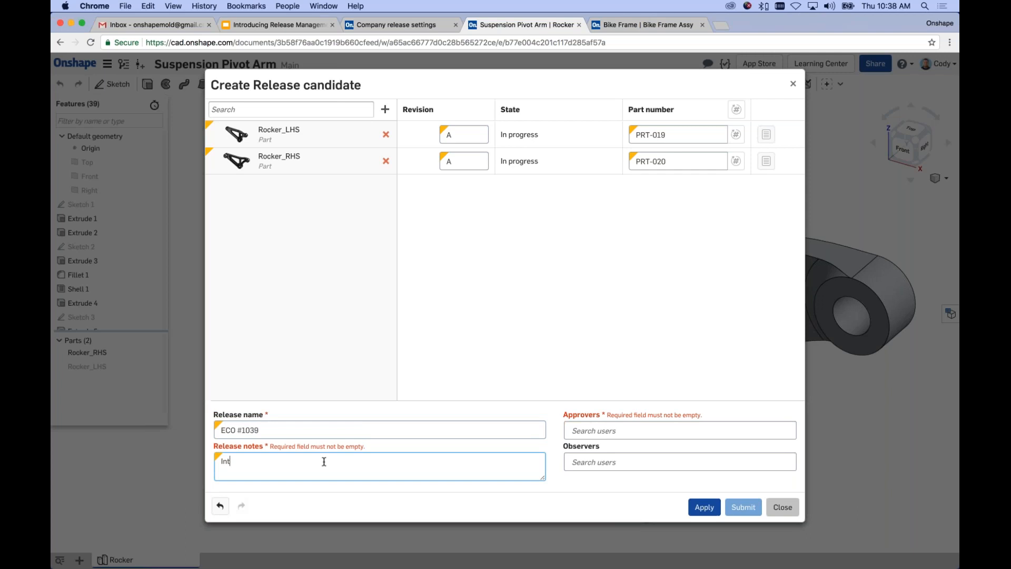
key("BackSpace")
key("BackSpace")
type("itial release that is extended")
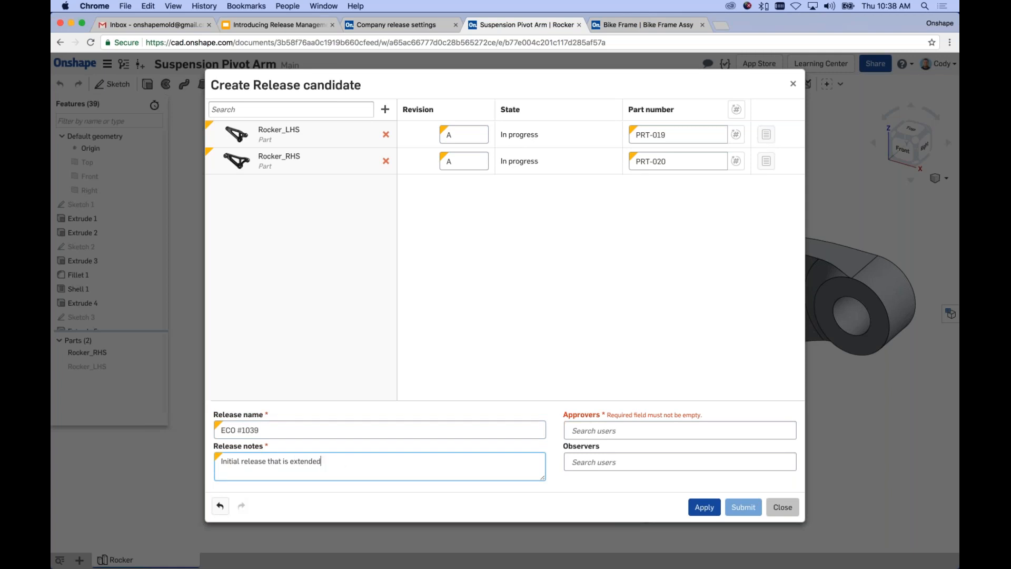
Step: Add the suggested user as the release approver and check who can be added as an observer, leaving the observers empty
left_click(680, 430)
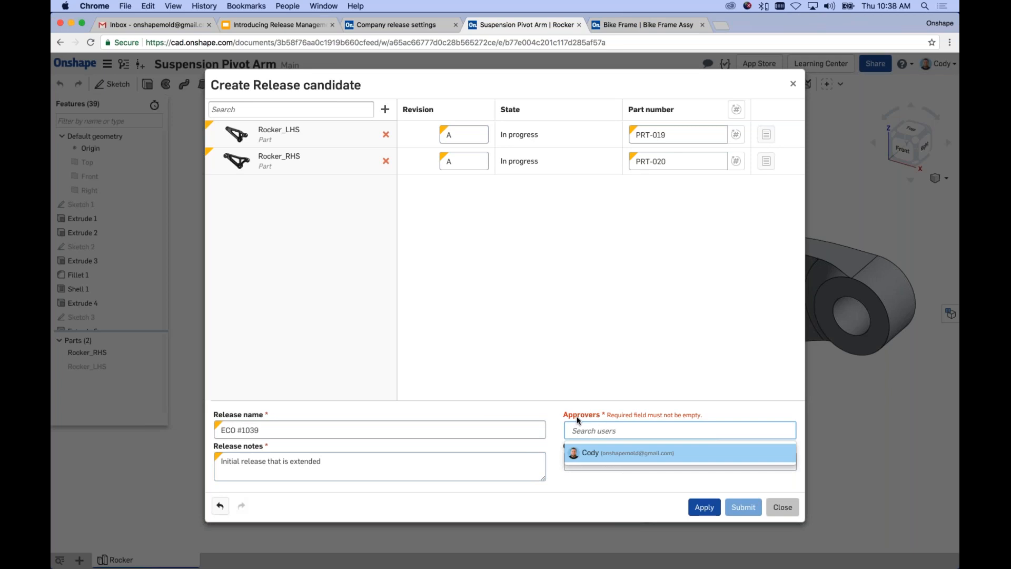
key("Return")
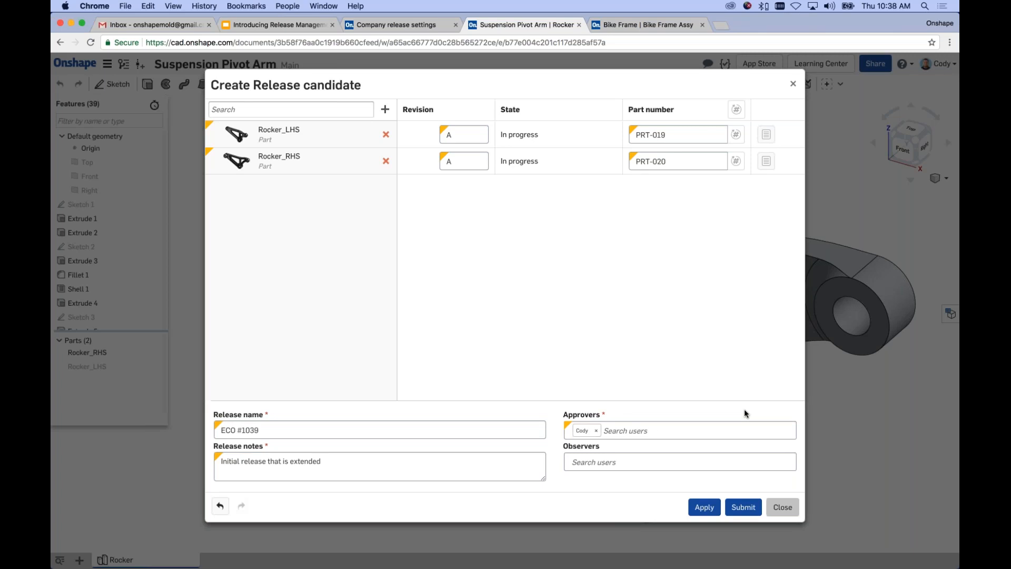
left_click(741, 430)
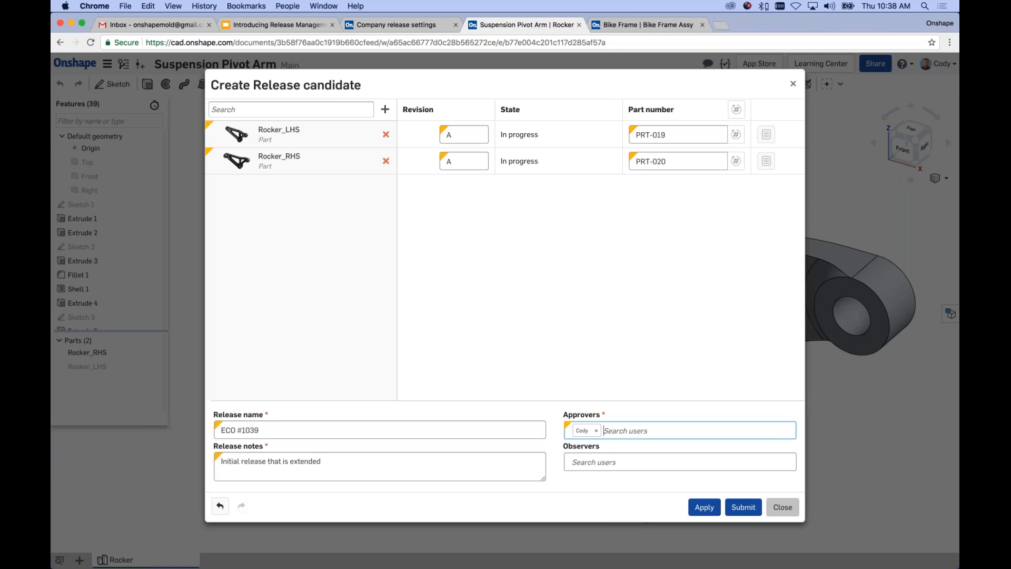
left_click(670, 413)
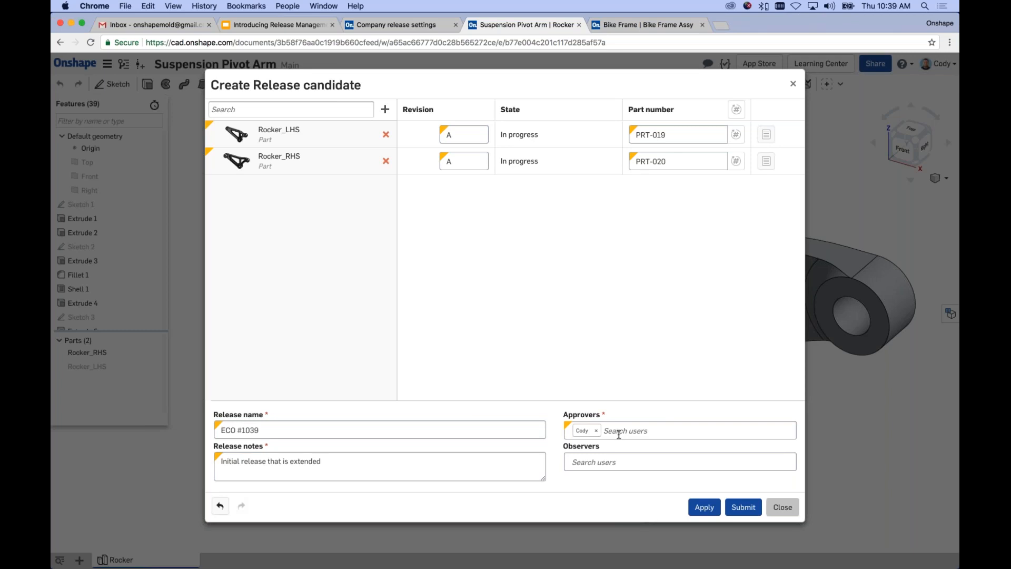
left_click(611, 462)
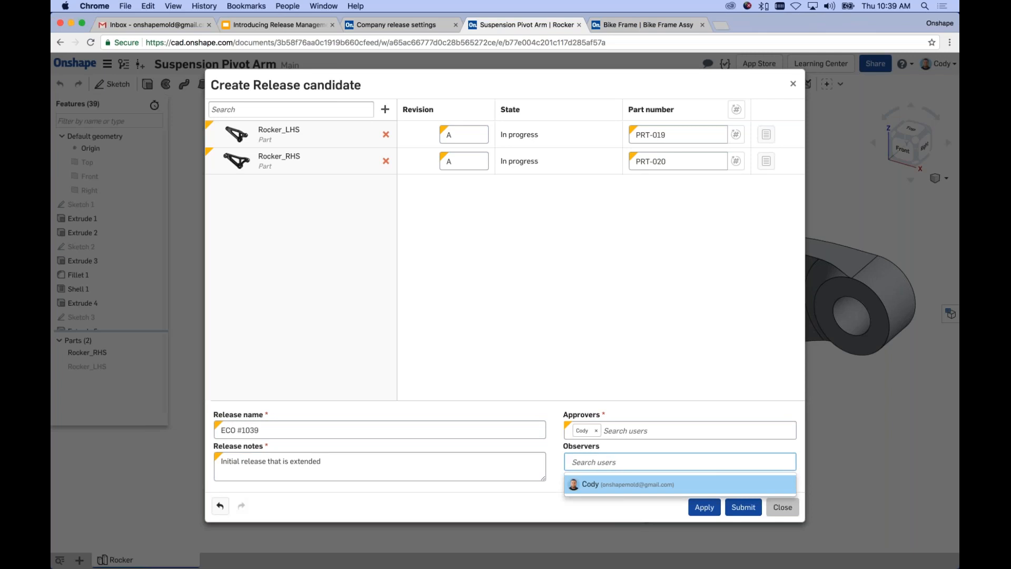
left_click(685, 447)
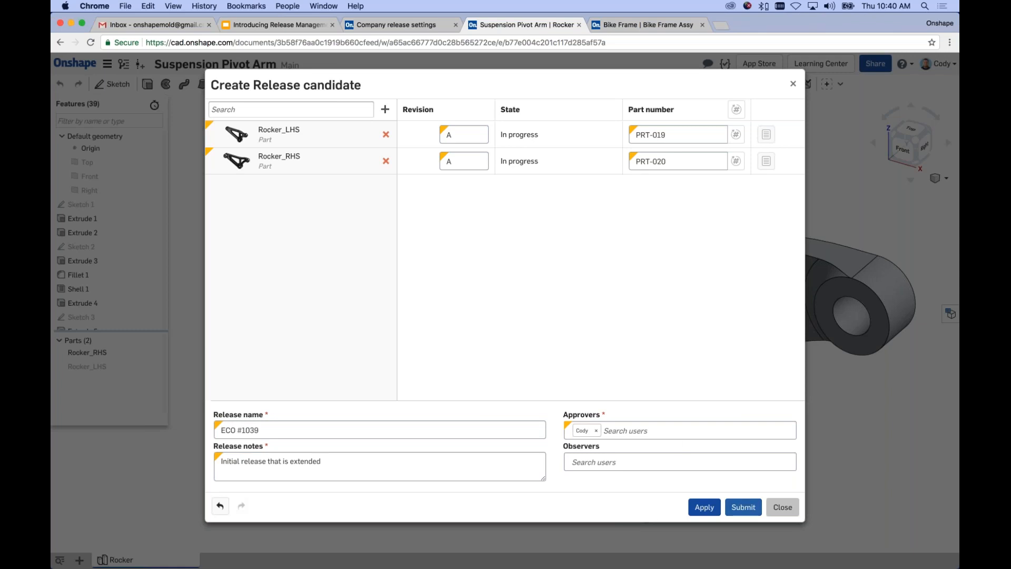
Step: Submit the ECO #1039 release candidate, and open it from its approval notification to release both rocker parts
left_click(743, 508)
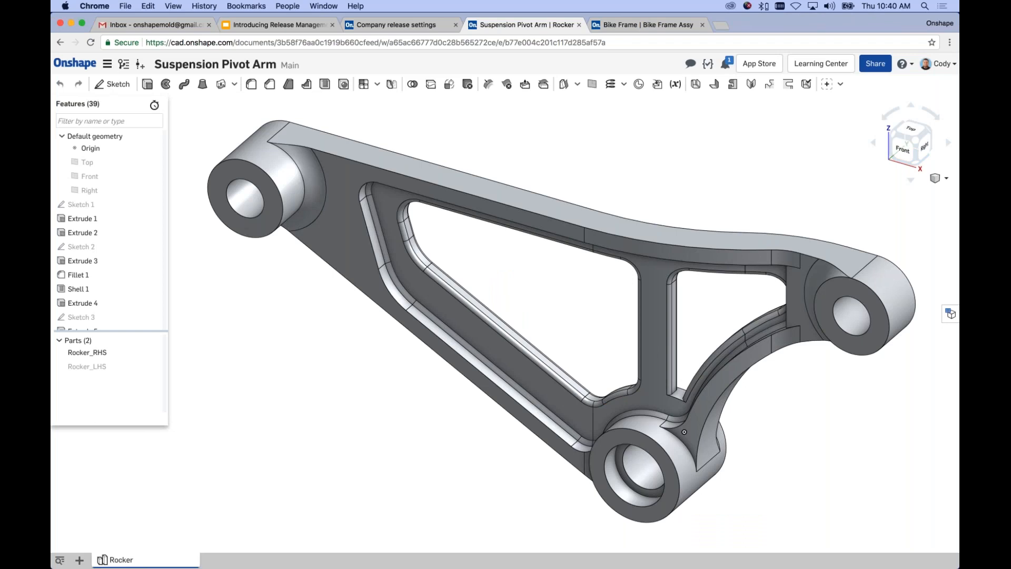
left_click(727, 66)
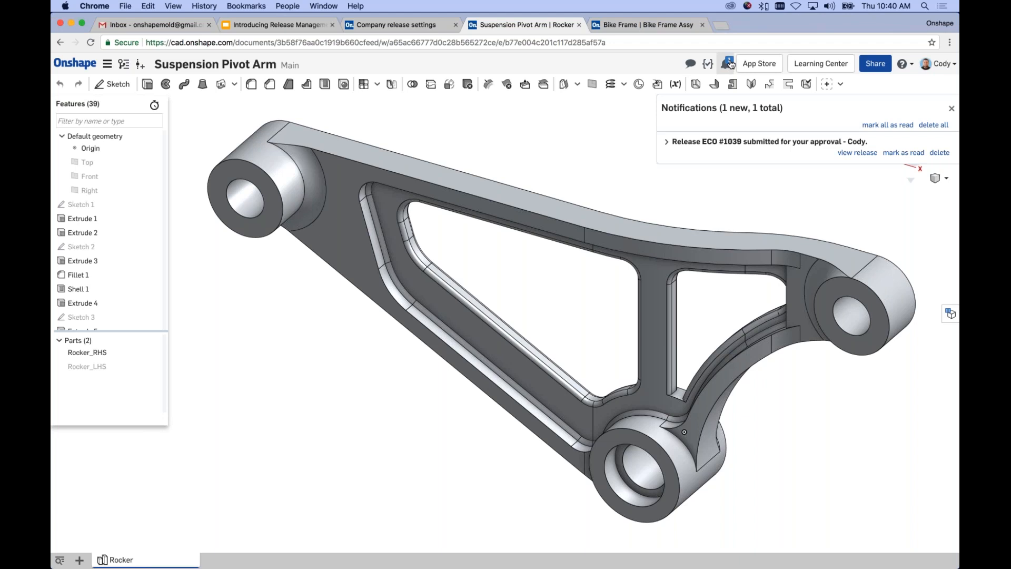
left_click(857, 153)
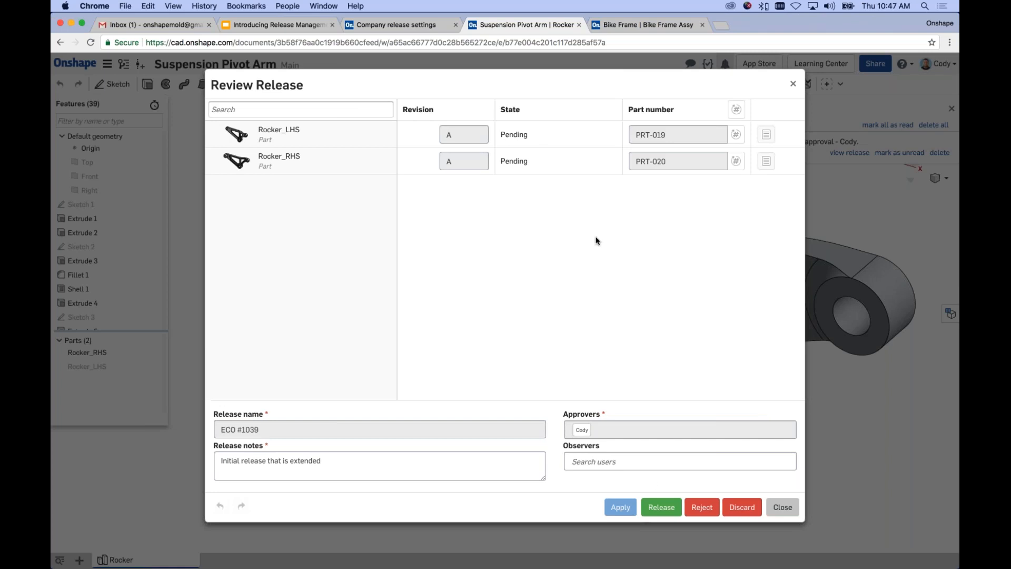
left_click(663, 509)
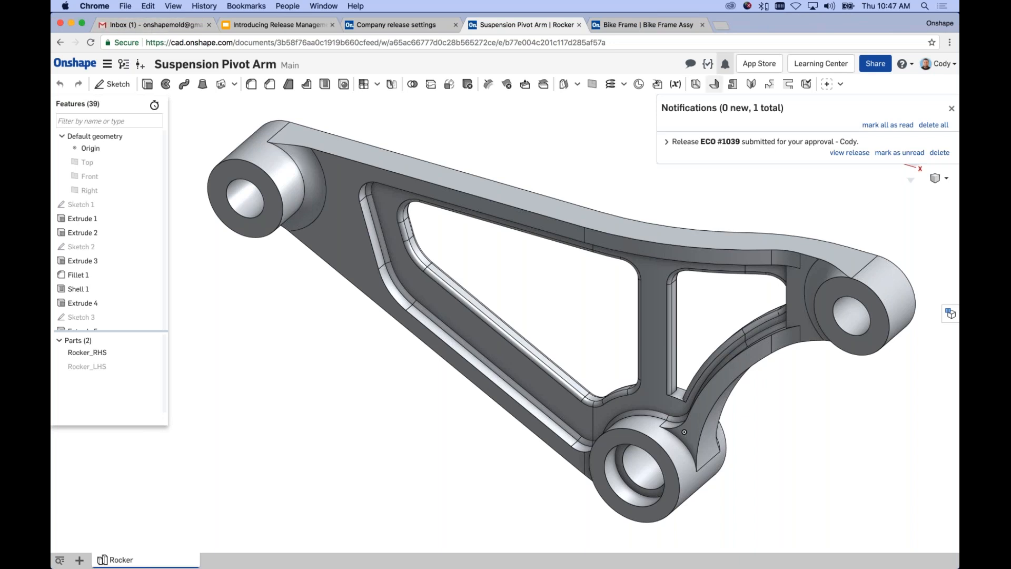
Step: Switch to the Gmail inbox and read through the approval request e-mail for release ECO #1039
left_click(153, 24)
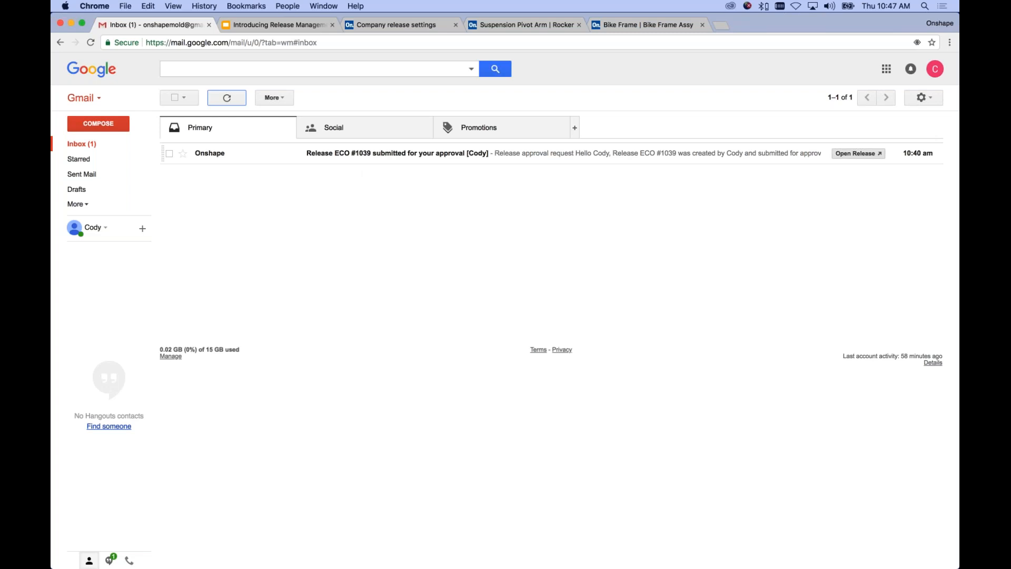
left_click(363, 153)
scroll(396, 356, "down", 3)
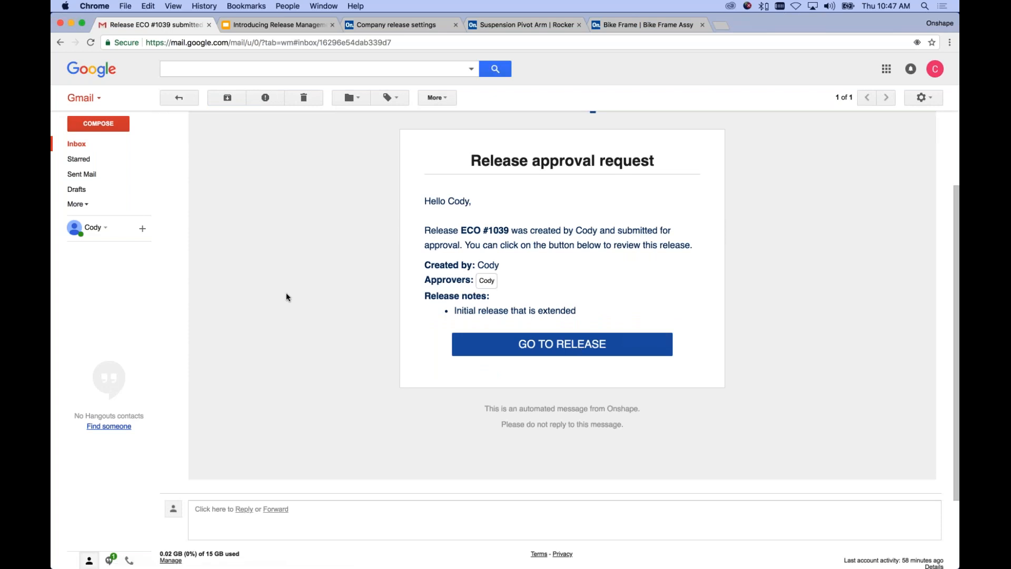
scroll(287, 297, "up", 3)
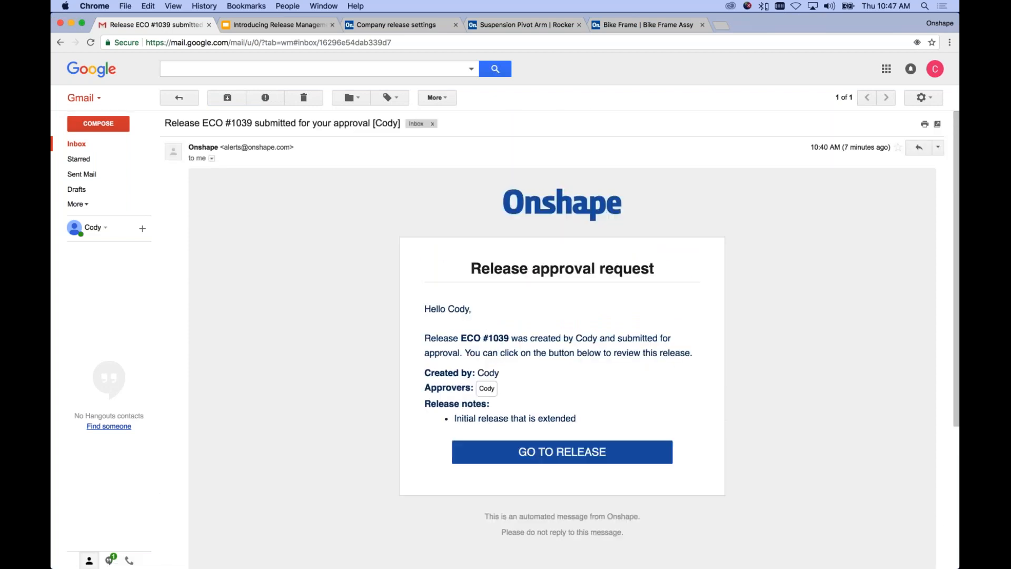
Step: Return to the Suspension Pivot Arm document in Onshape and check the ECO #1039 entry in its version history
left_click(523, 22)
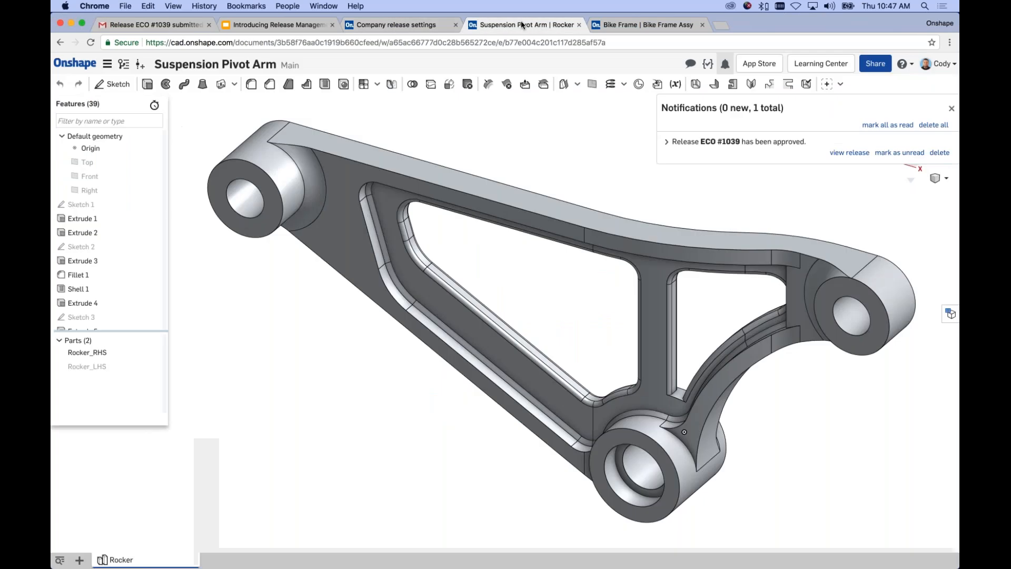
left_click(552, 140)
scroll(554, 146, "down", 1)
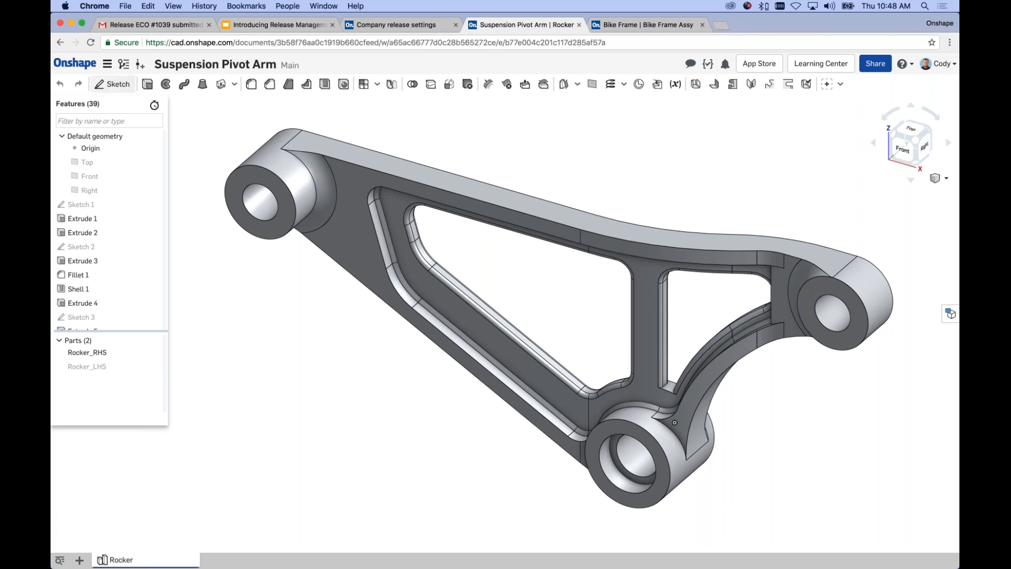
left_click(124, 64)
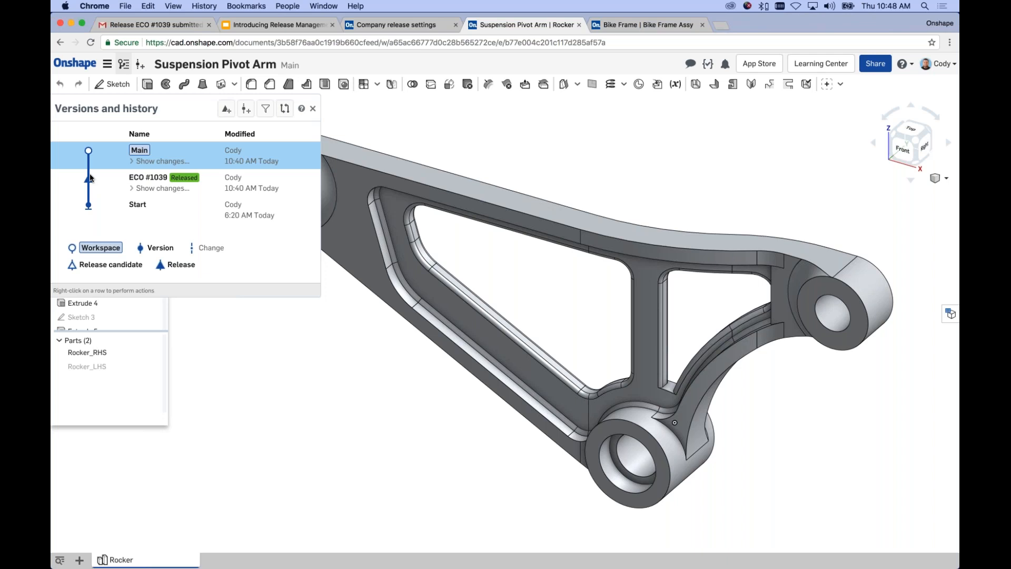
left_click(313, 108)
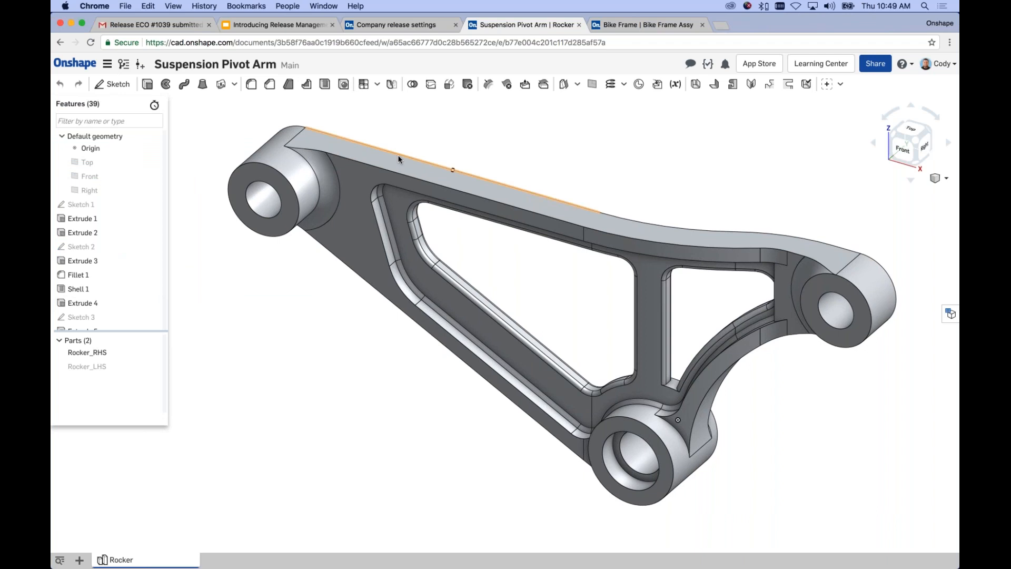
middle_click_drag(504, 148, 497, 149)
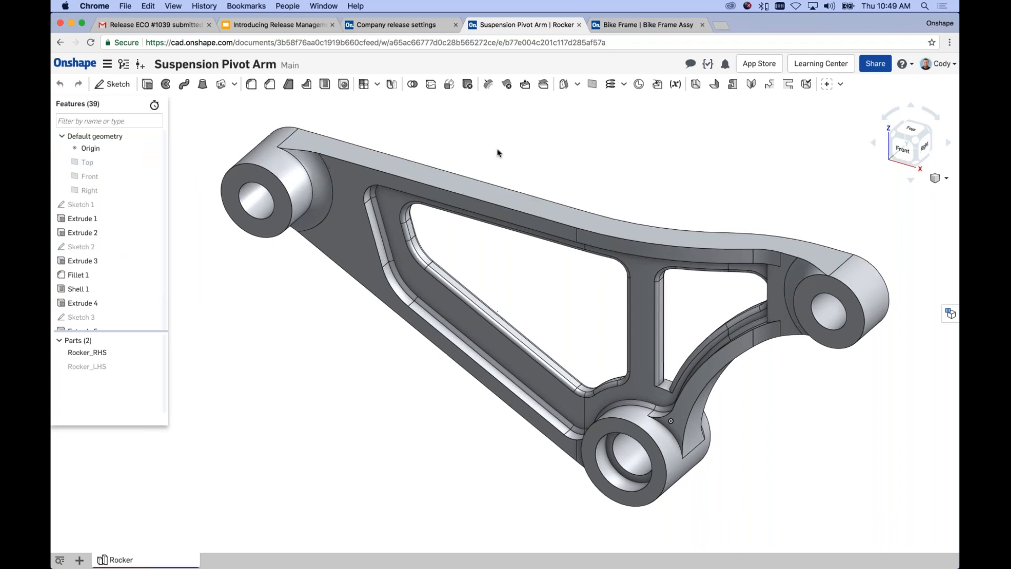
Step: In the Bike Frame assembly, start inserting from the recently opened Suspension Pivot Arm document, version ECO #1039, listing only its released parts
left_click(647, 26)
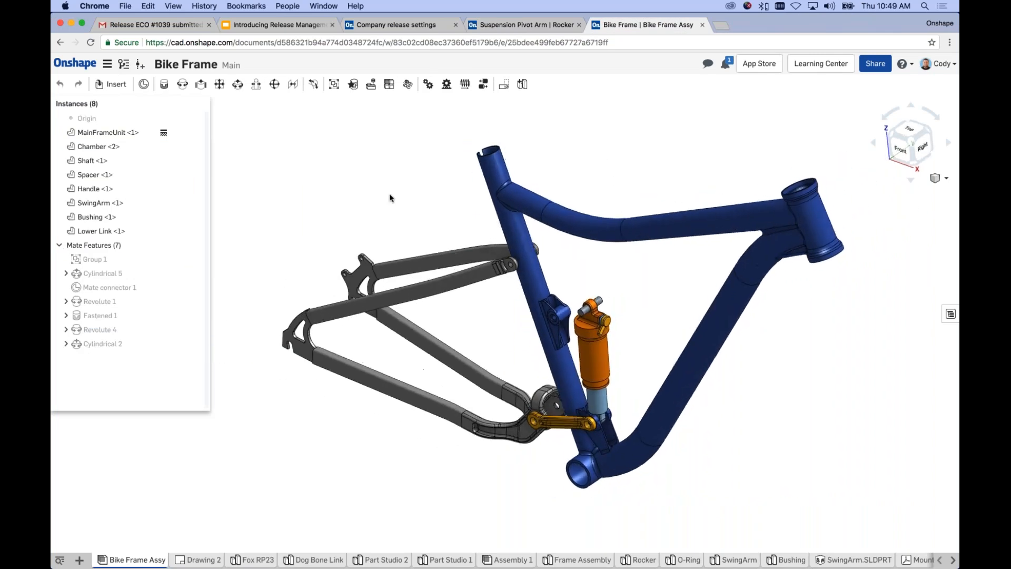
left_click(121, 88)
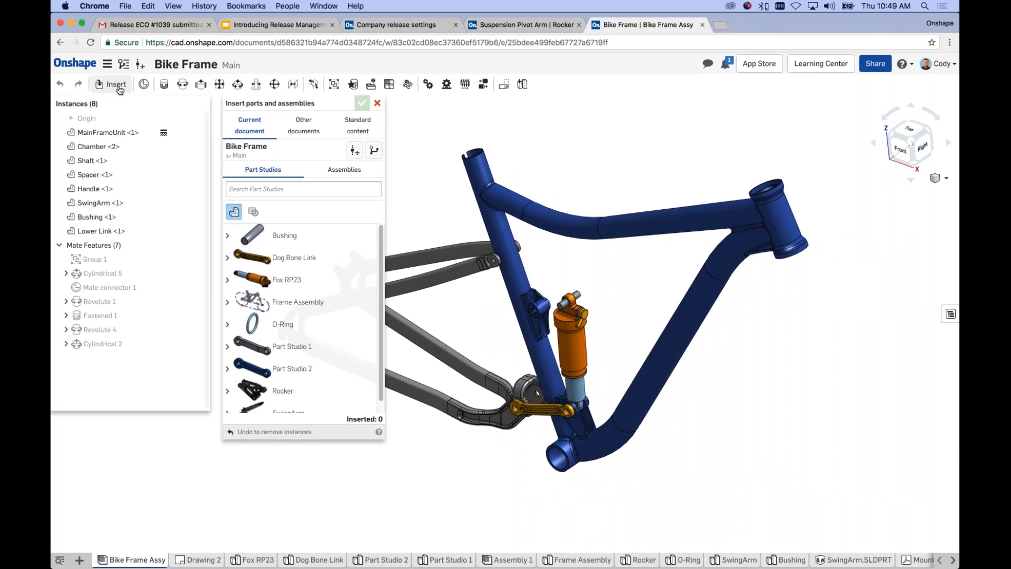
left_click(304, 131)
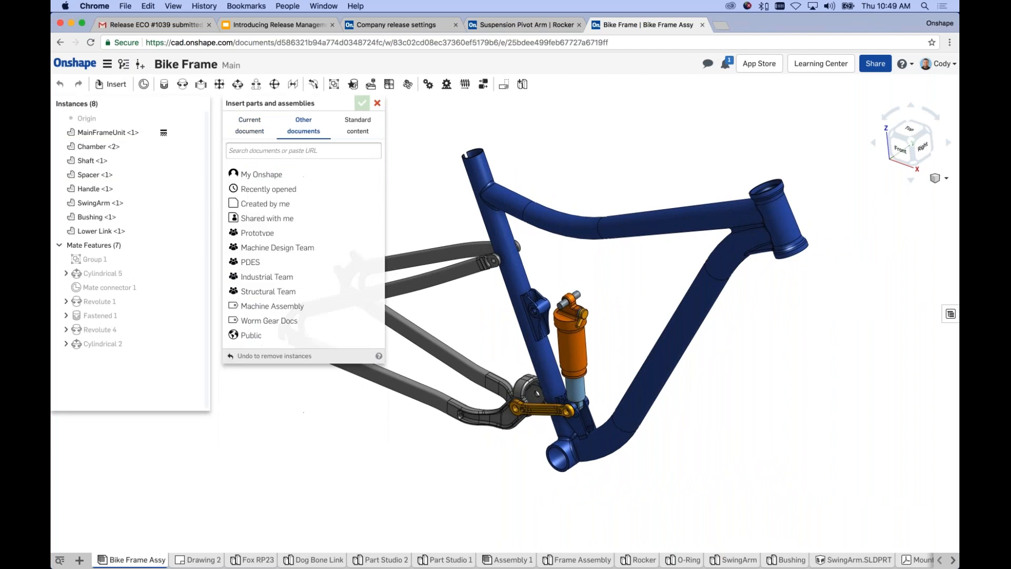
left_click(295, 189)
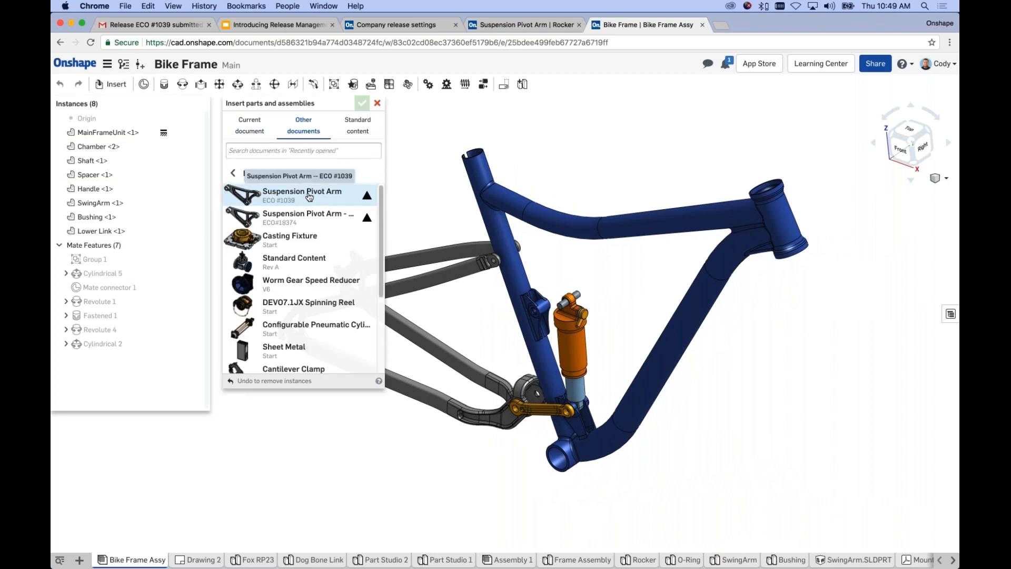
left_click(309, 196)
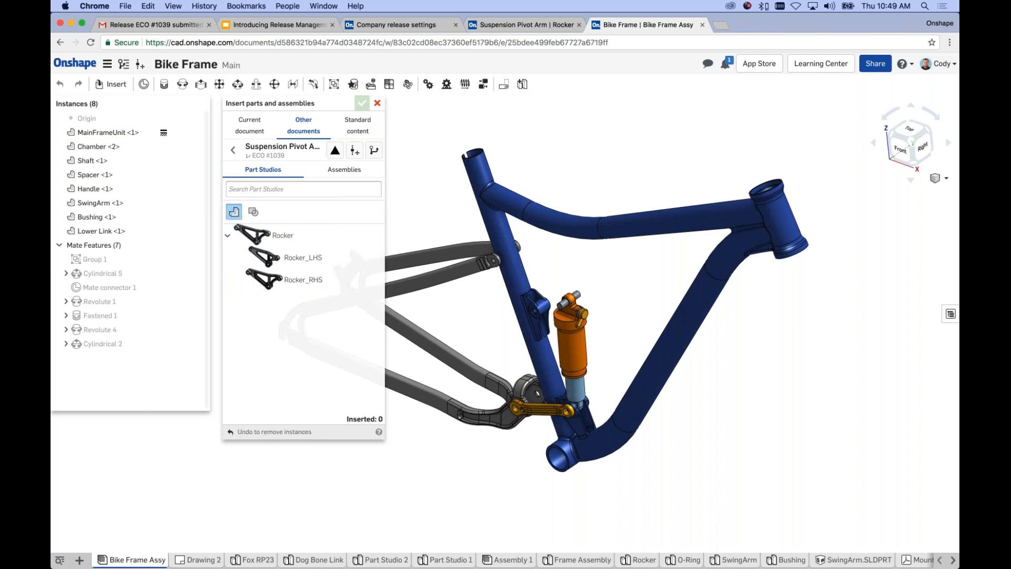
left_click(336, 153)
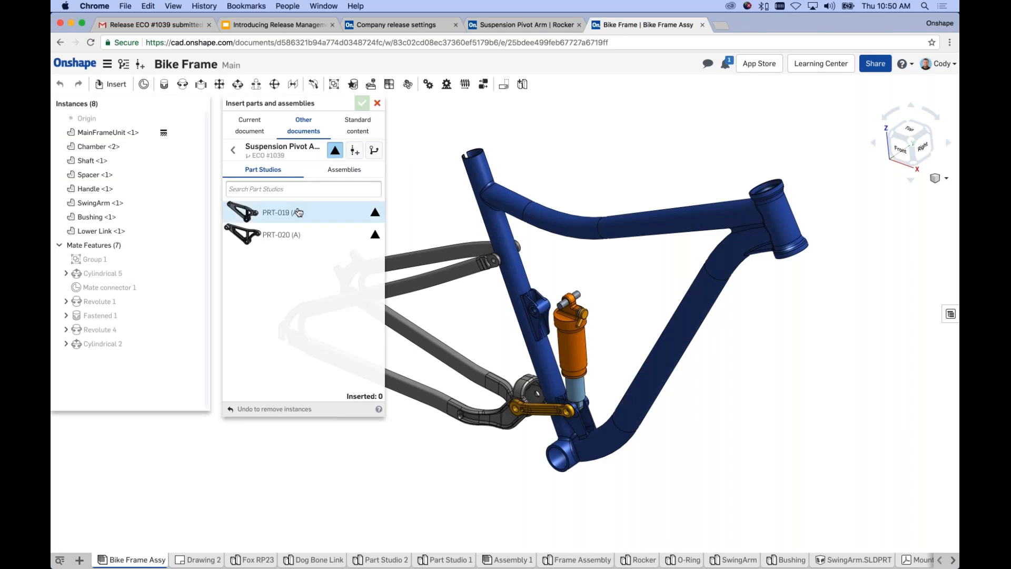
Step: Insert the released part PRT-019 (A) into the assembly, placing it above the bike frame's top tube
left_click(337, 216)
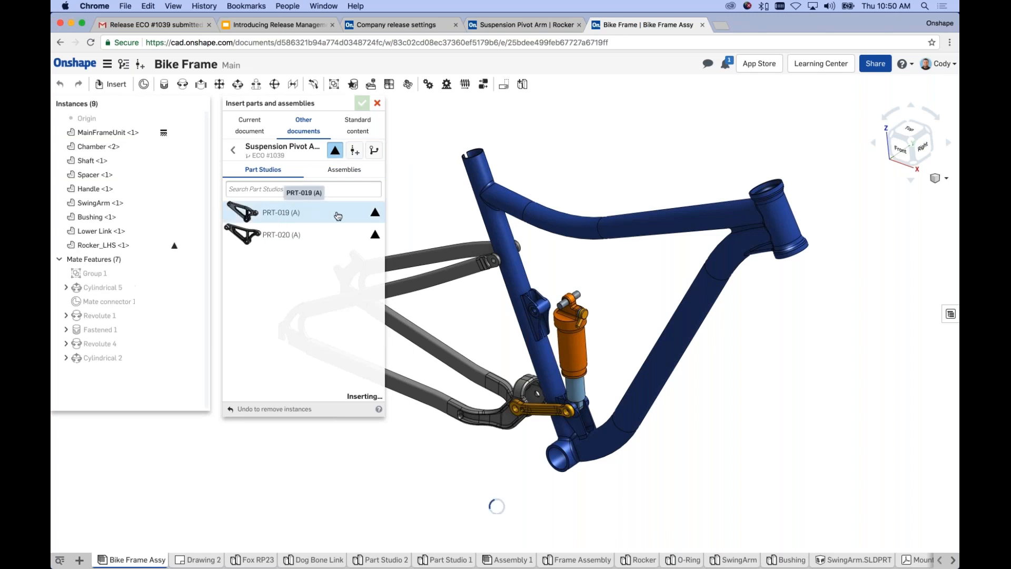
left_click(599, 153)
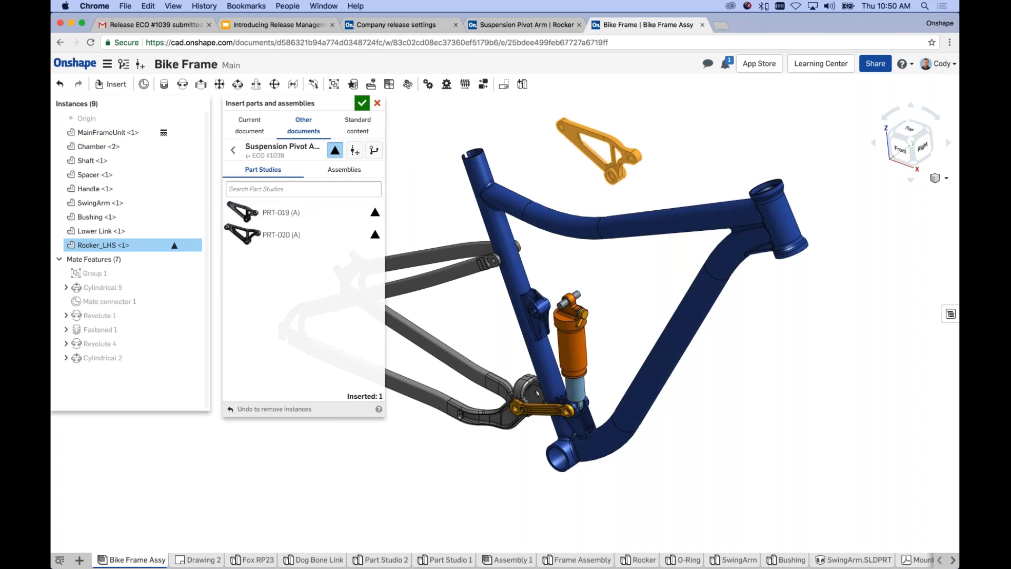
left_click(363, 106)
scroll(439, 204, "down", 2)
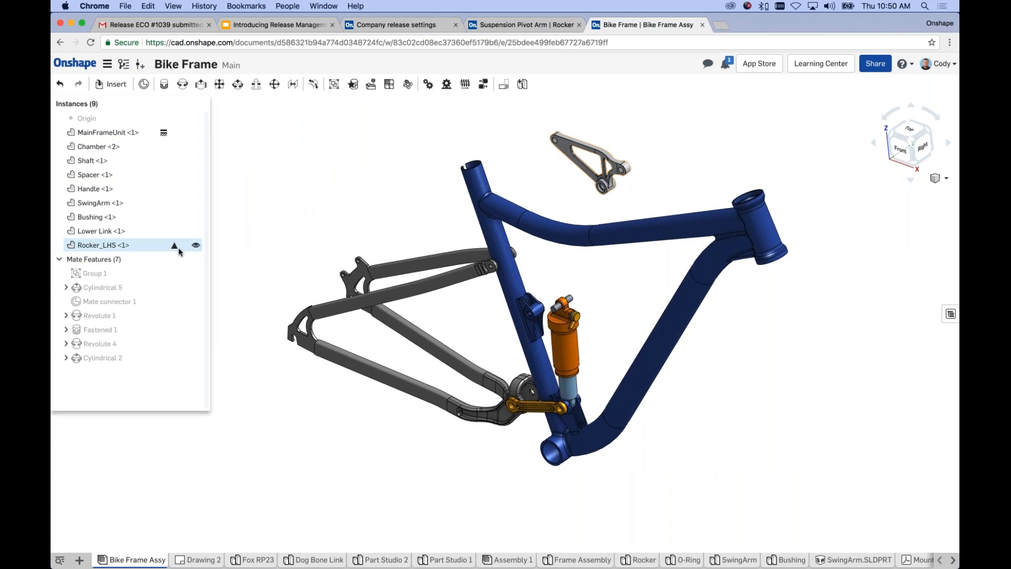
scroll(396, 196, "down", 1)
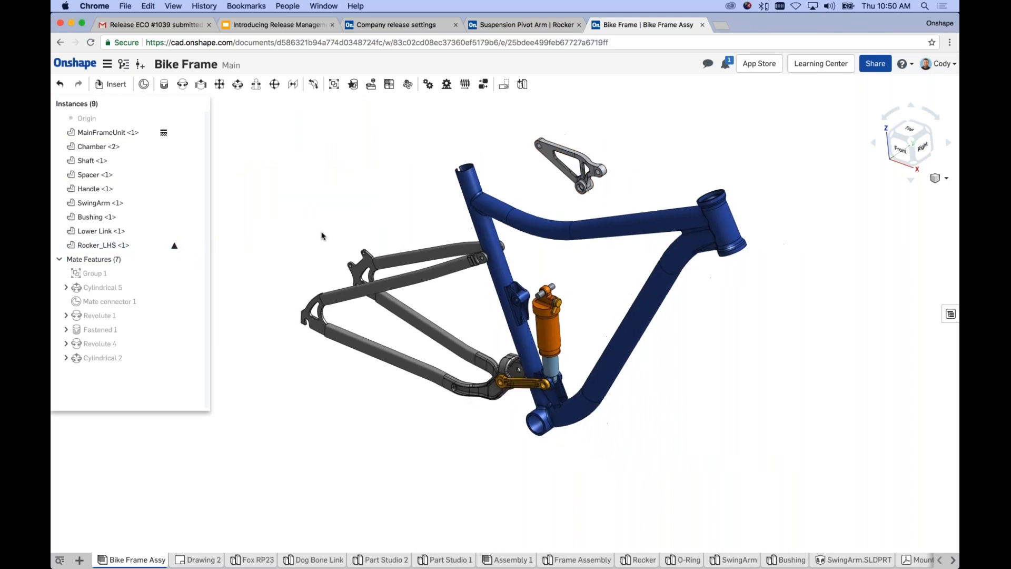
right_click(165, 249)
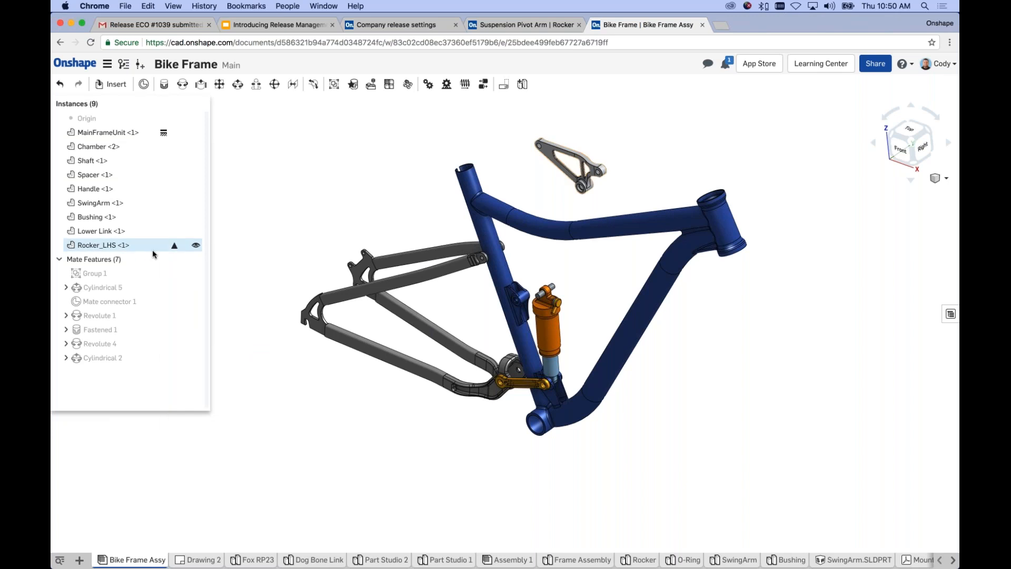
left_click(371, 231)
scroll(371, 232, "down", 1)
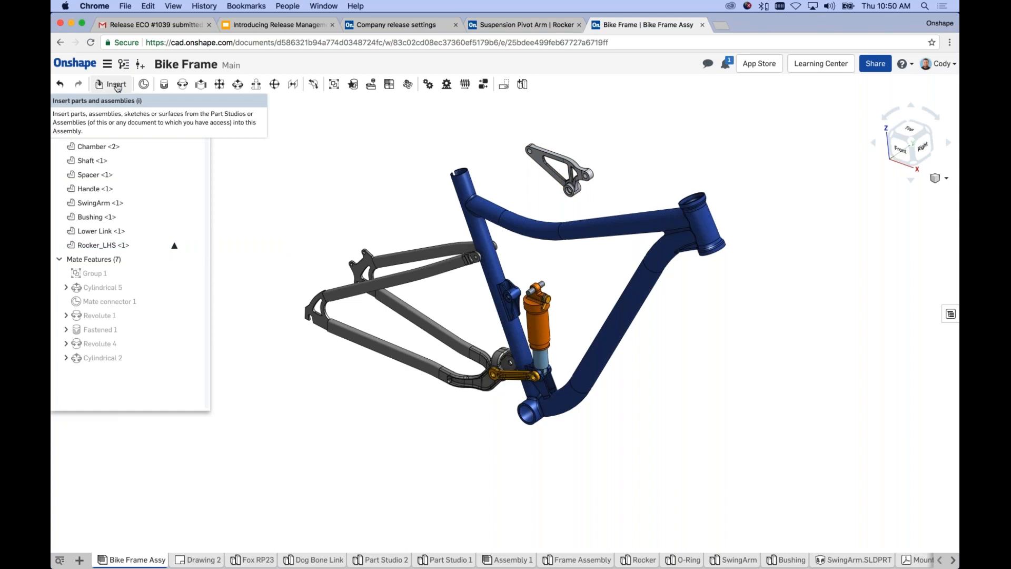
middle_click_drag(373, 177, 406, 190)
scroll(405, 191, "up", 4)
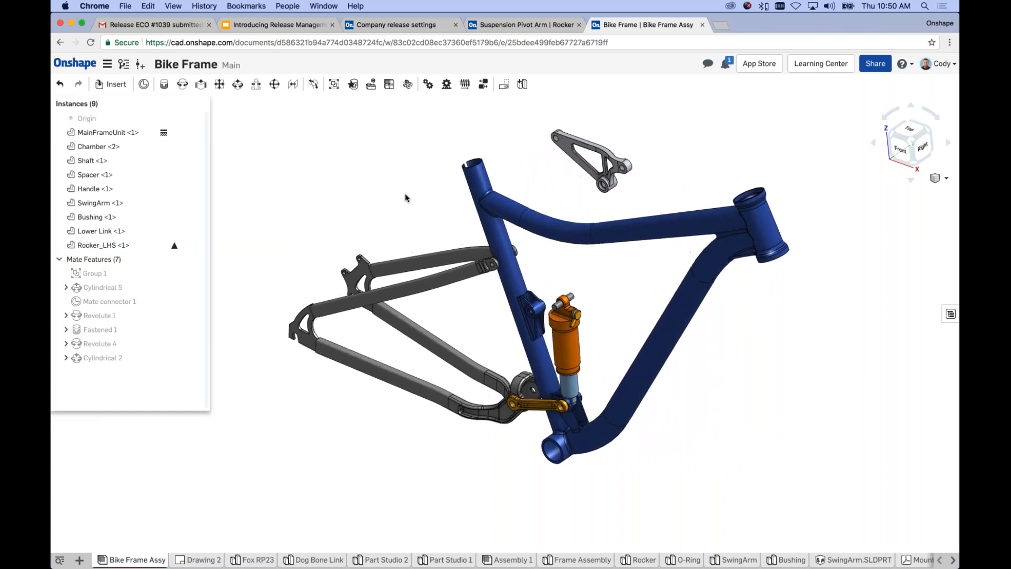
scroll(402, 194, "up", 1)
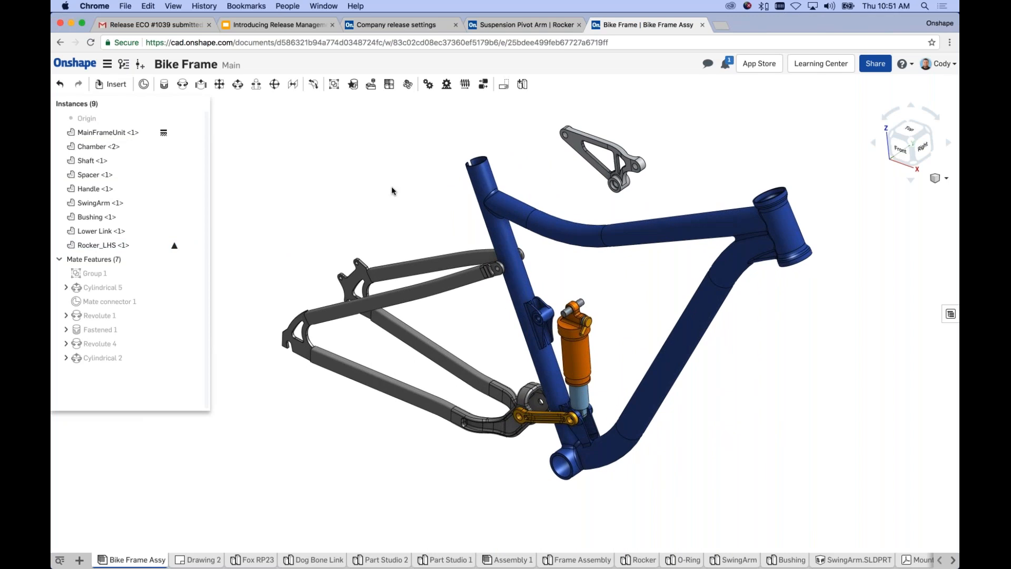
middle_click_drag(397, 181, 398, 176)
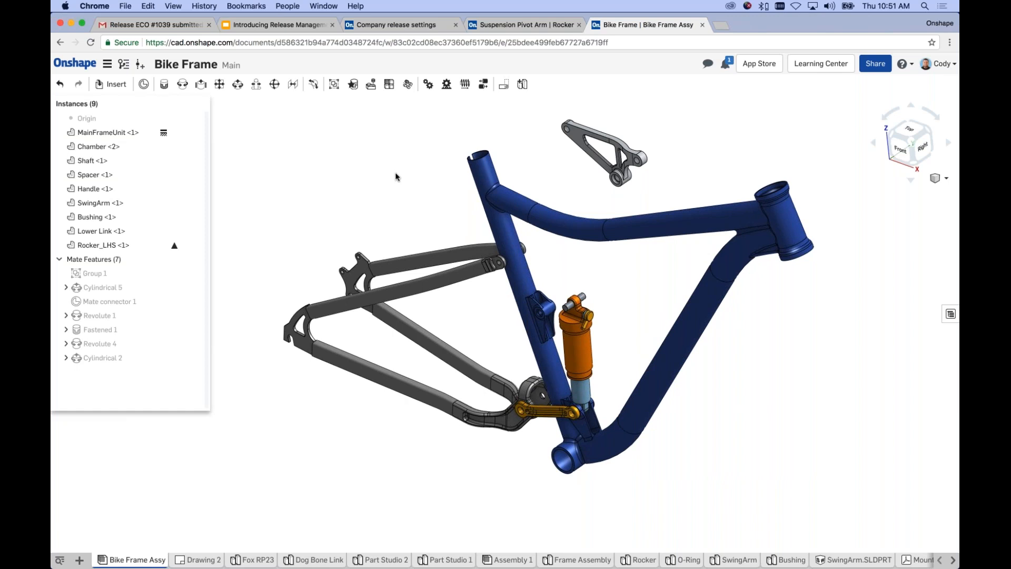
Step: Reopen Sketch 1 of the Suspension Pivot Arm's Rocker for editing and set the long diagonal distance between the pivot circles to 100
left_click(516, 26)
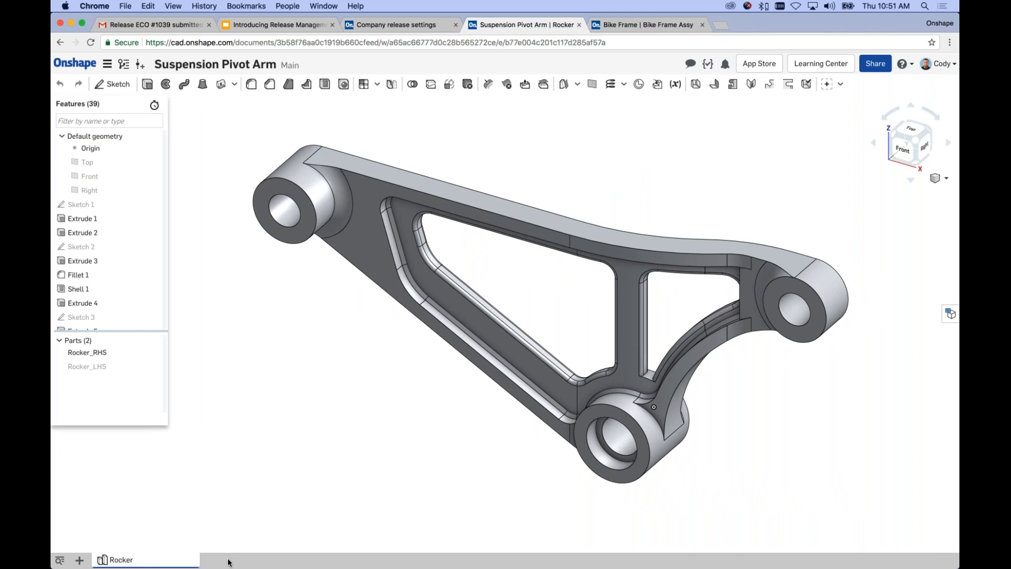
right_click(88, 207)
left_click(105, 224)
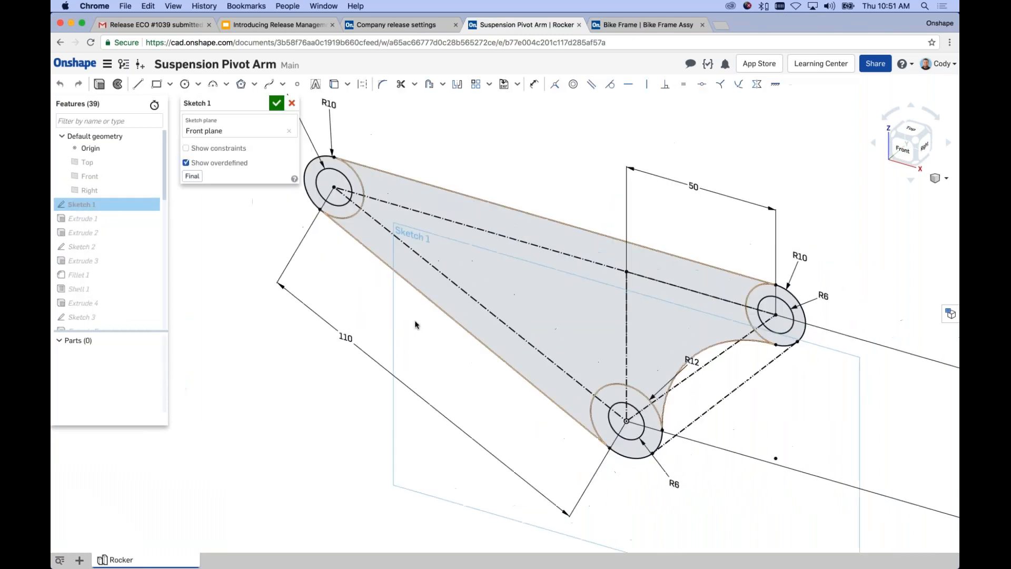
double_click(345, 337)
type("100")
key("Return")
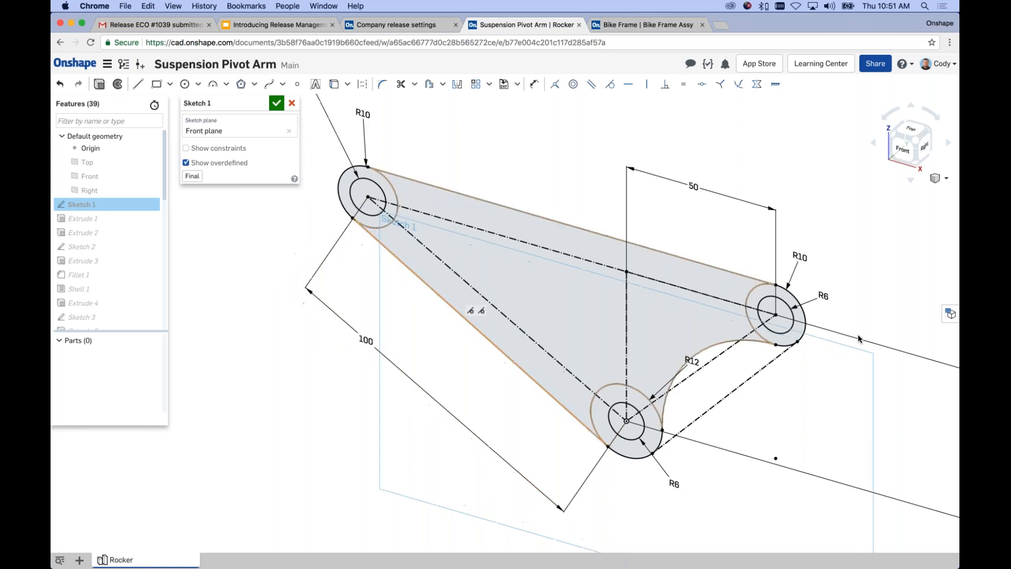
Step: Set the vertical distance between the lower and outer pivots to 40 and finish the sketch
scroll(727, 448, "down", 2)
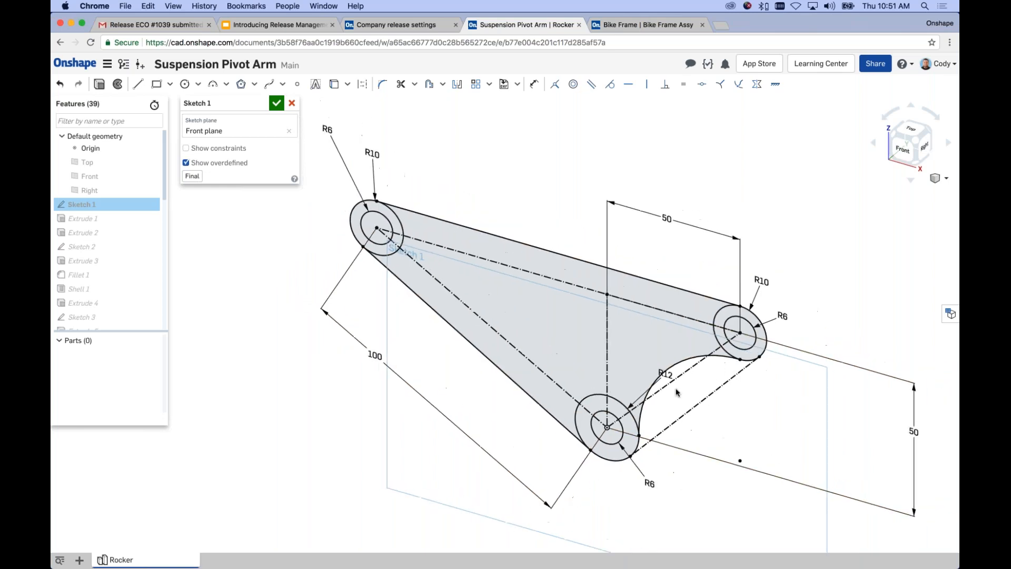
double_click(916, 428)
type("40")
key("Return")
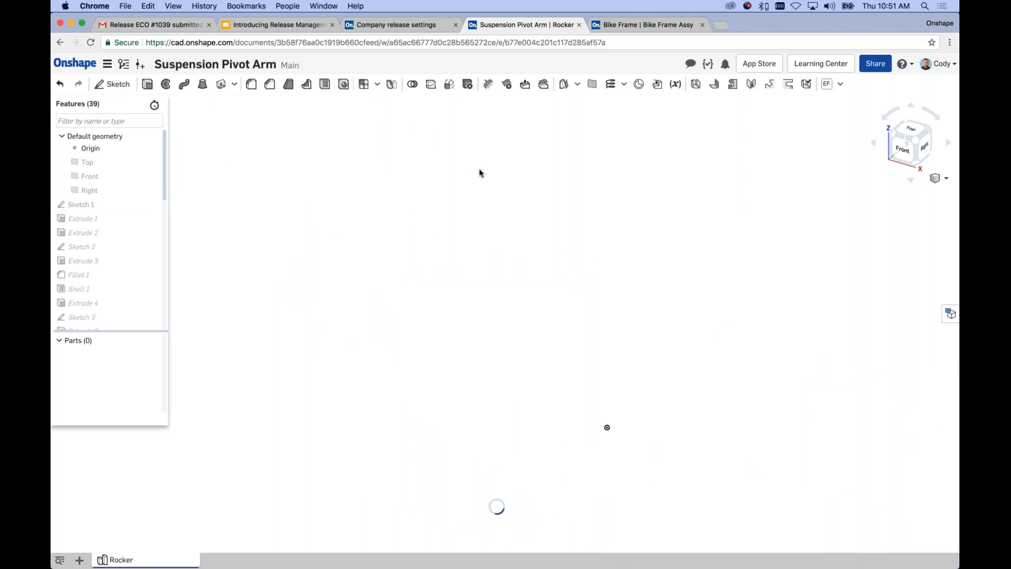
right_click_drag(521, 166, 496, 222)
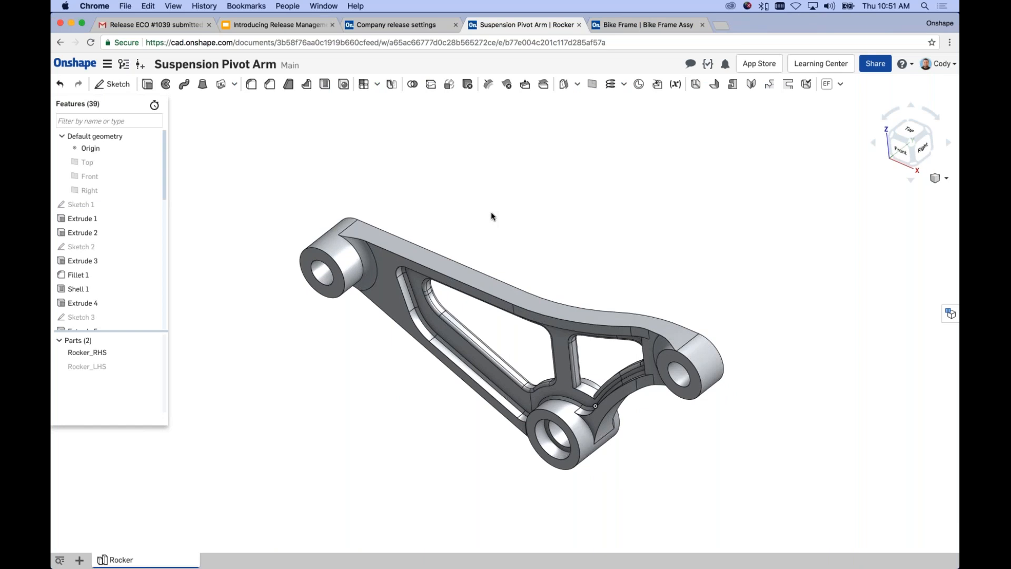
Step: Create a new release candidate for the parts in the Rocker part studio and name it "ECO # 1095"
right_click(134, 560)
left_click(115, 534)
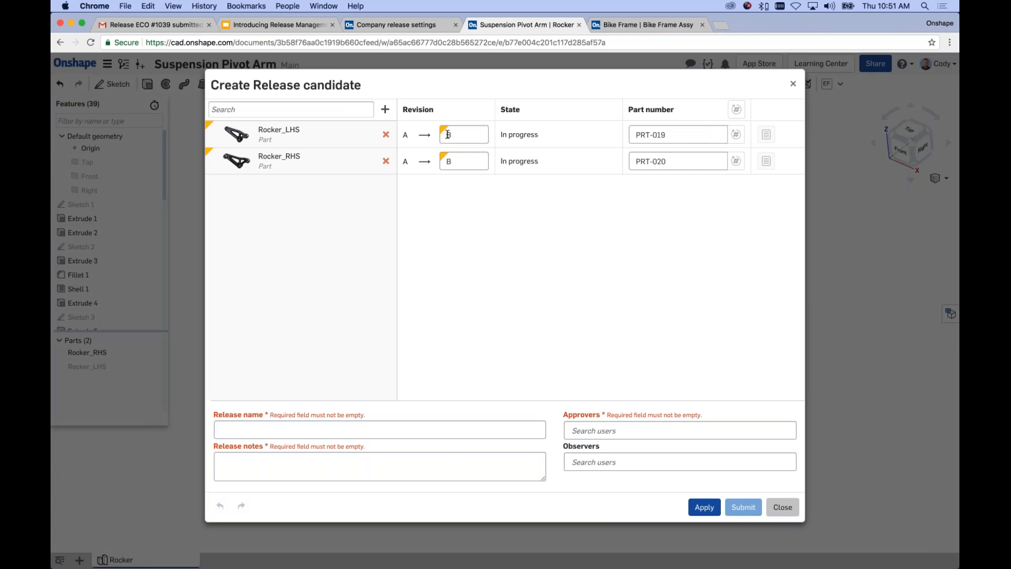
left_click(278, 431)
type("ECO # 1095")
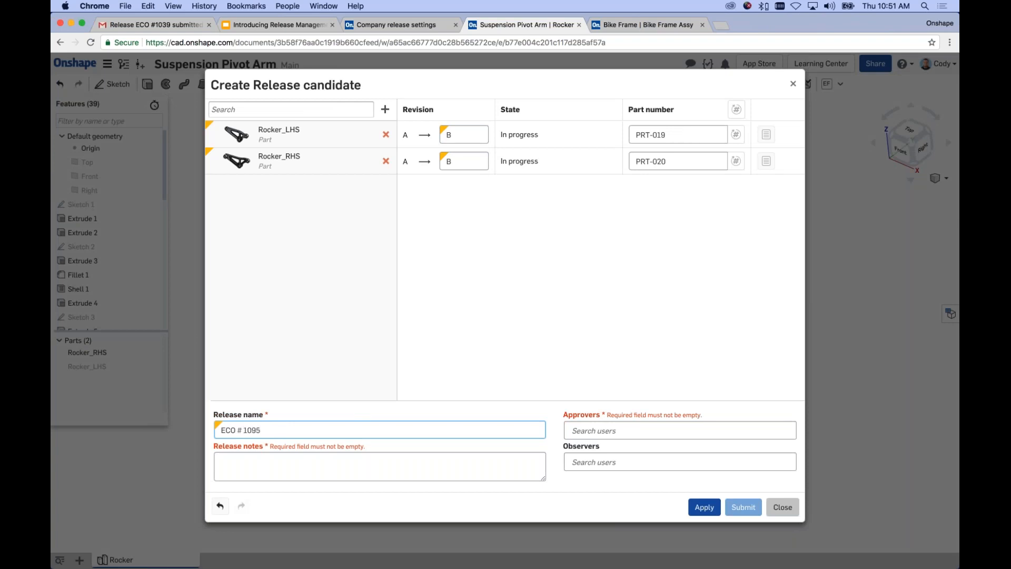
Step: Enter "Shorter and longer" as the release notes of the ECO # 1095 release candidate
key("Tab")
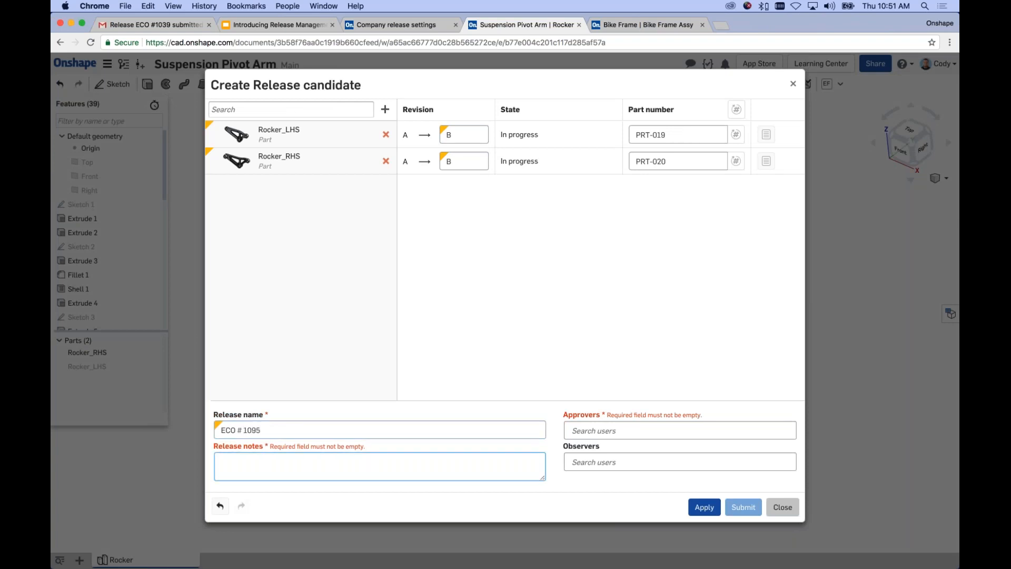
type("Shore")
key("BackSpace")
type("ter a")
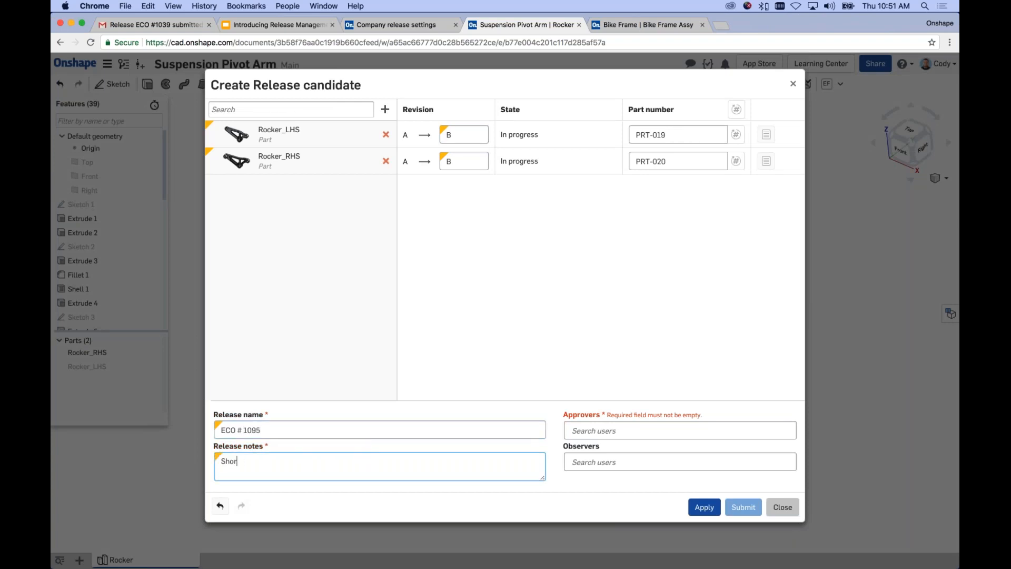
type("nd long")
key("BackSpace")
key("BackSpace")
key("BackSpace")
type("onger")
Step: Add the suggested user as approver of the release candidate and submit it for approval
left_click(573, 431)
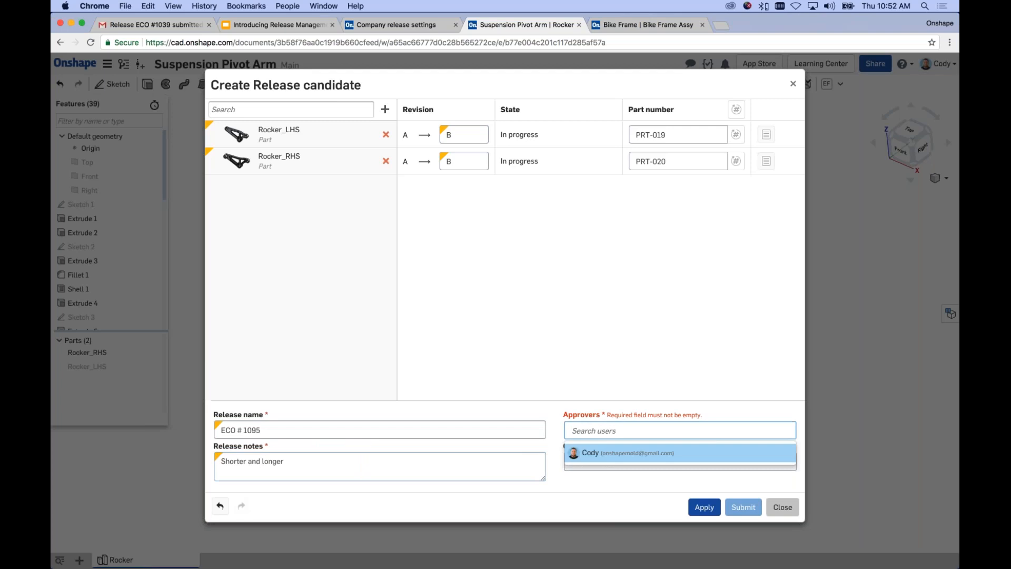
key("Return")
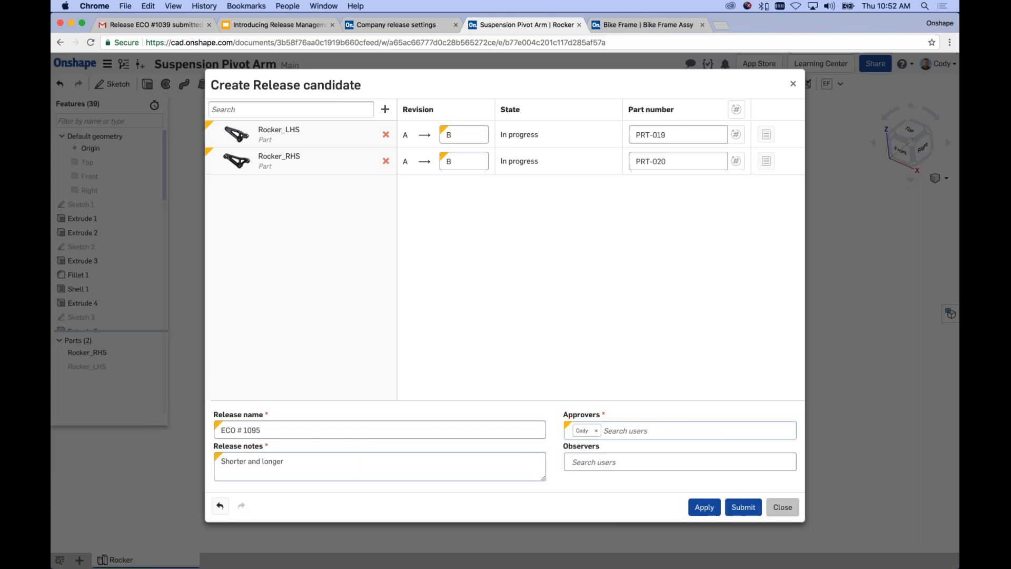
left_click(743, 507)
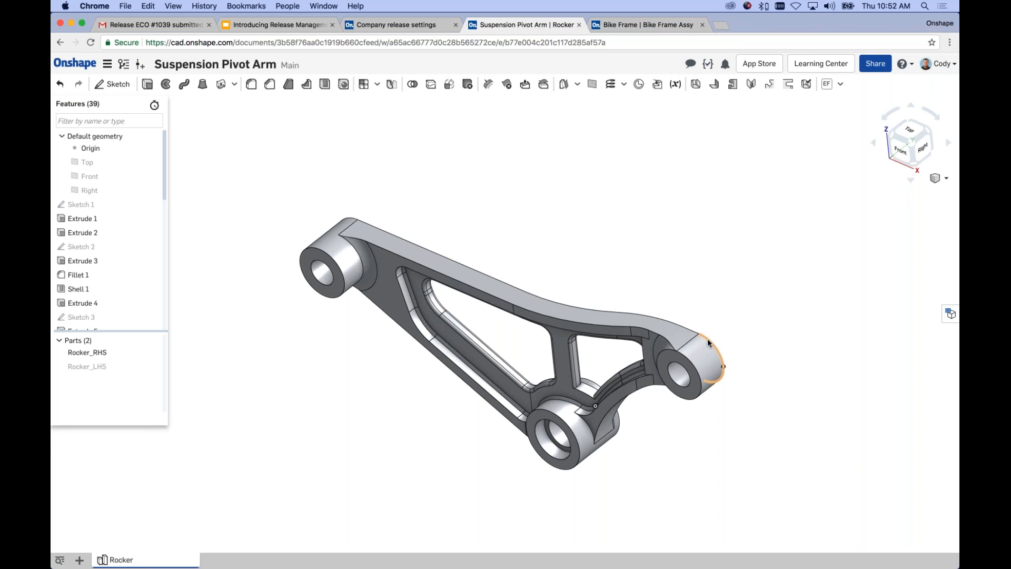
Step: View the submitted release ECO # 1095 from the notifications and approve it
middle_click_drag(698, 278, 714, 253)
scroll(591, 261, "up", 3)
scroll(591, 262, "up", 1)
middle_click_drag(592, 260, 617, 251)
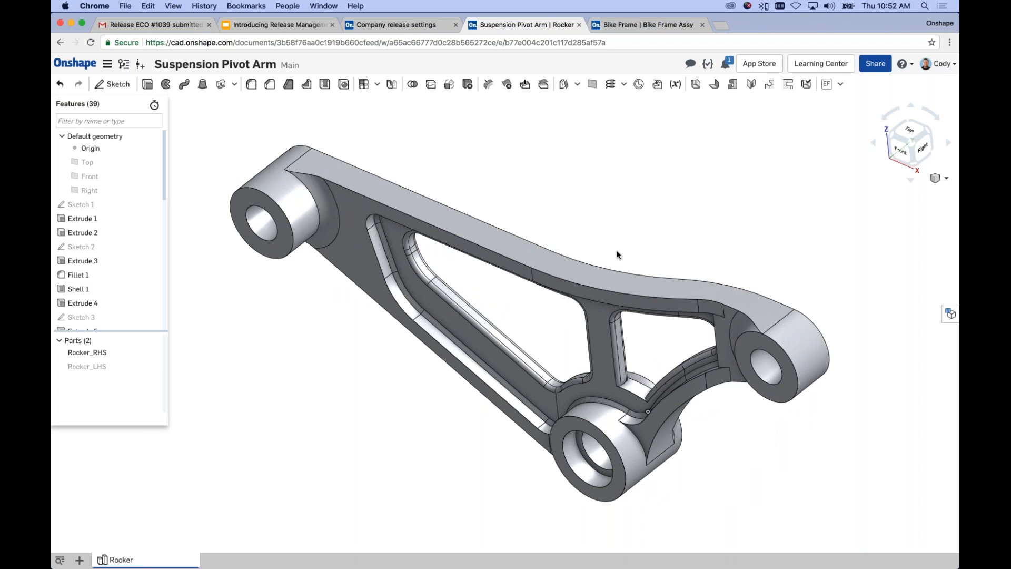
left_click(726, 64)
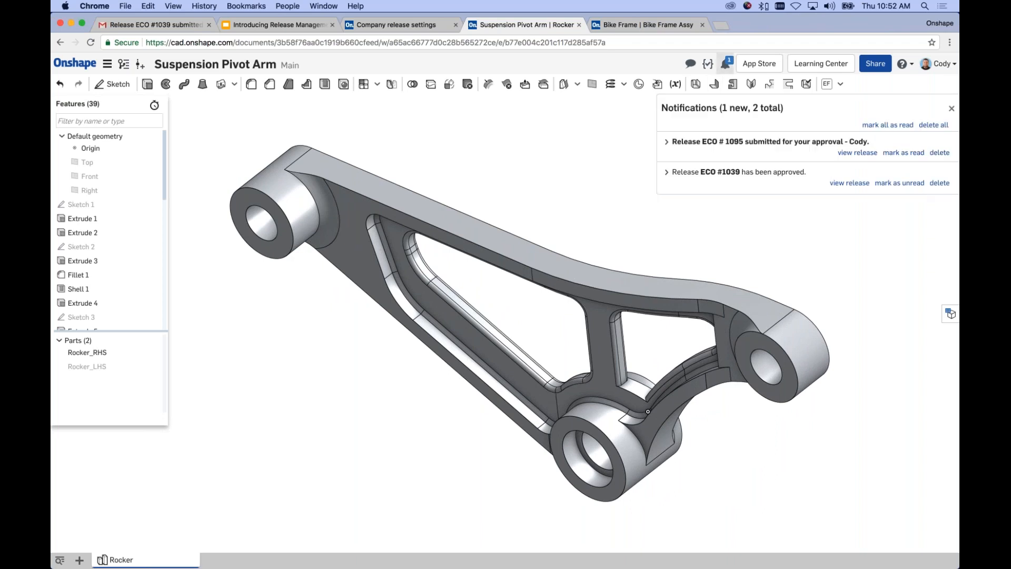
left_click(858, 153)
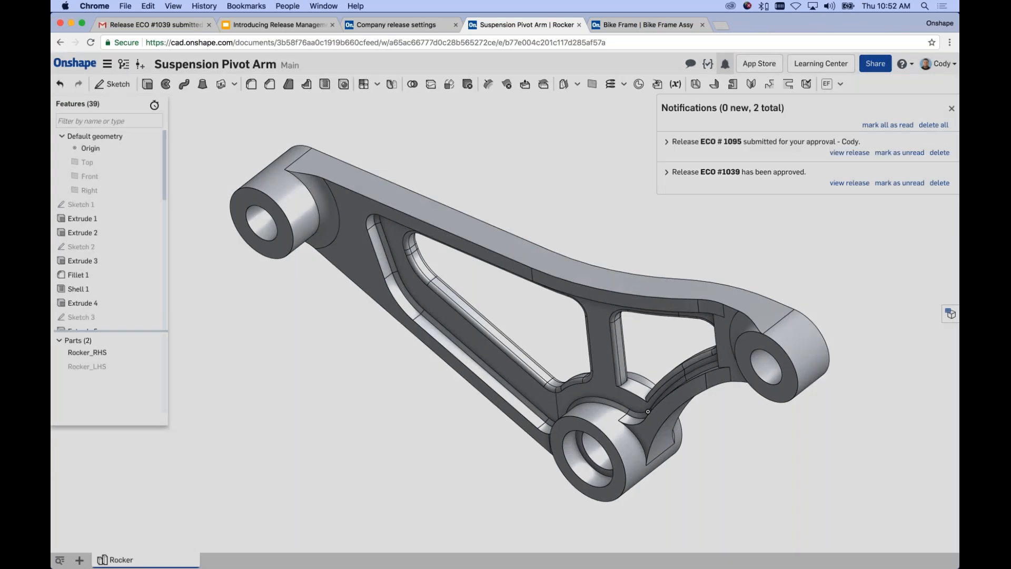
left_click(659, 506)
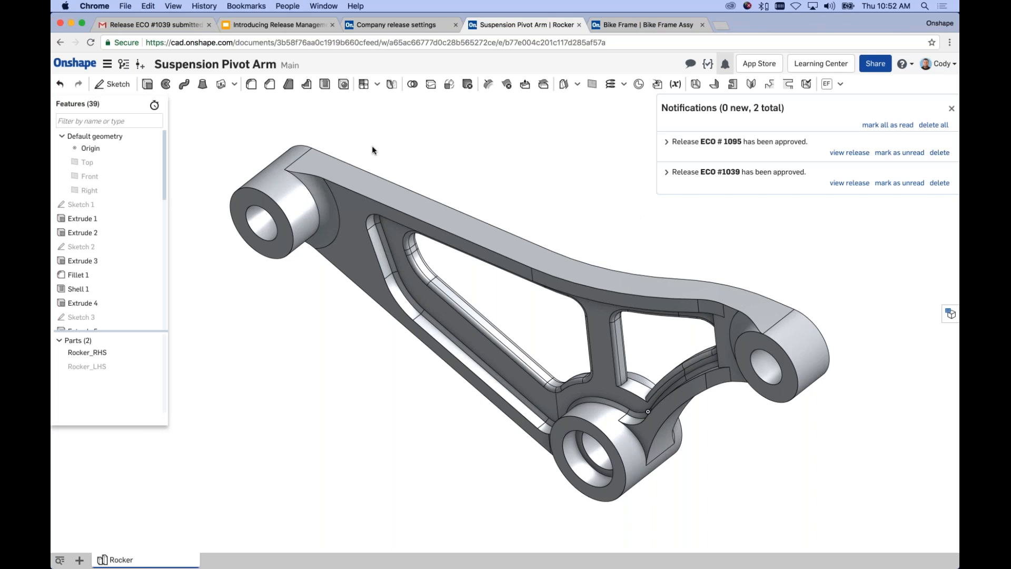
Step: Show the revision history of the Rocker_RHS part and start obsoleting its revision A
right_click(108, 353)
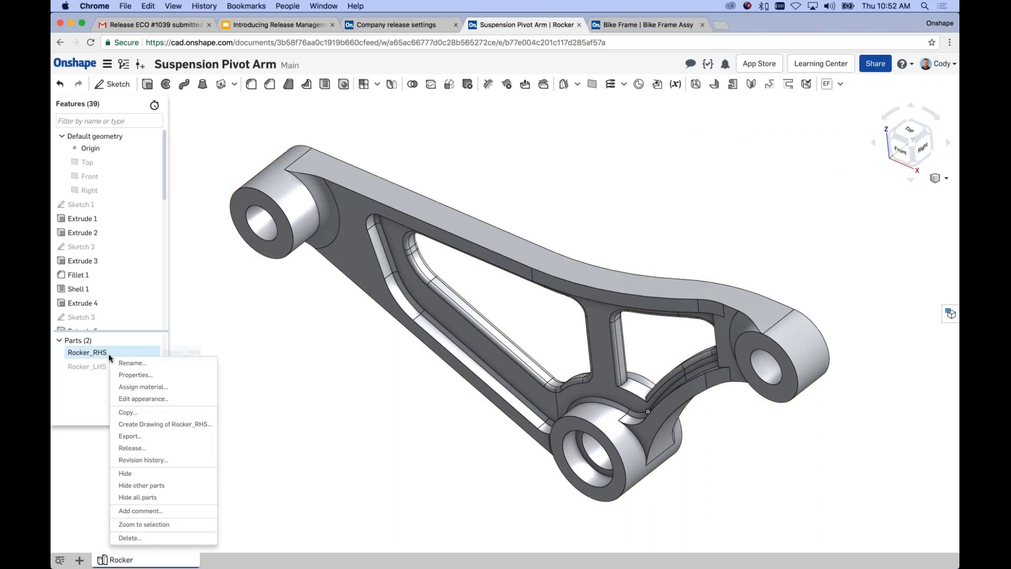
left_click(149, 462)
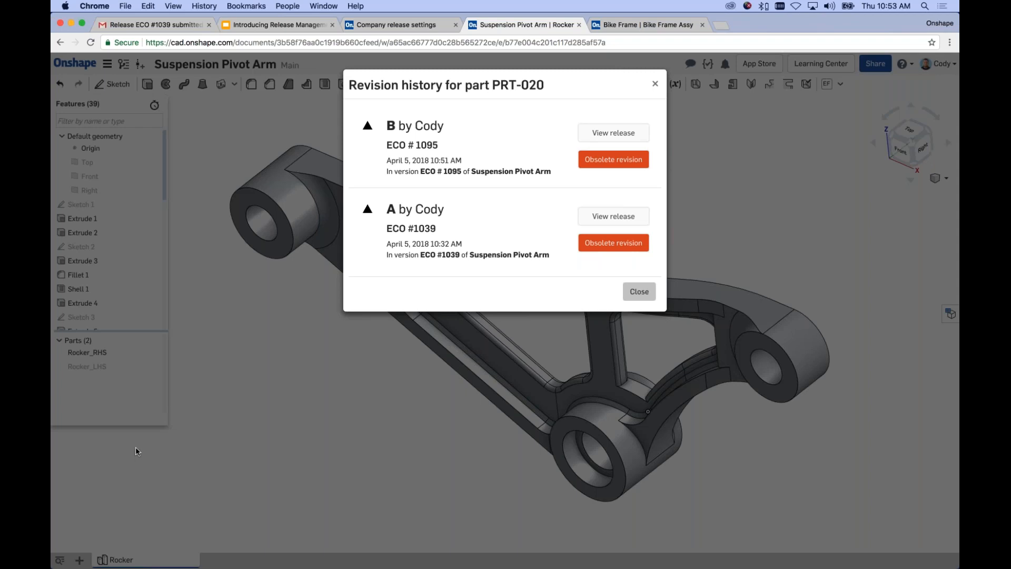
left_click(609, 248)
Step: Enter "This is outdated for reason X" as the obsoletion notes for PRT-020
left_click(372, 468)
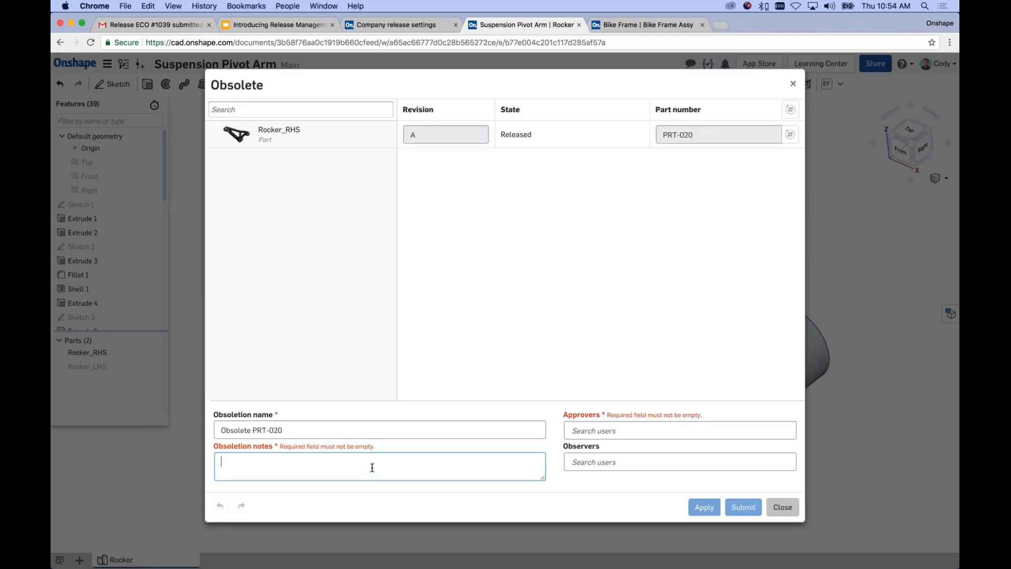
type("This is")
type(" outdated for res")
type("ul")
key("BackSpace")
key("BackSpace")
key("BackSpace")
type("ason X")
Step: Search for the account user, add them as approver of the obsoletion, and submit the request
key("Tab")
type("onshape")
key("Return")
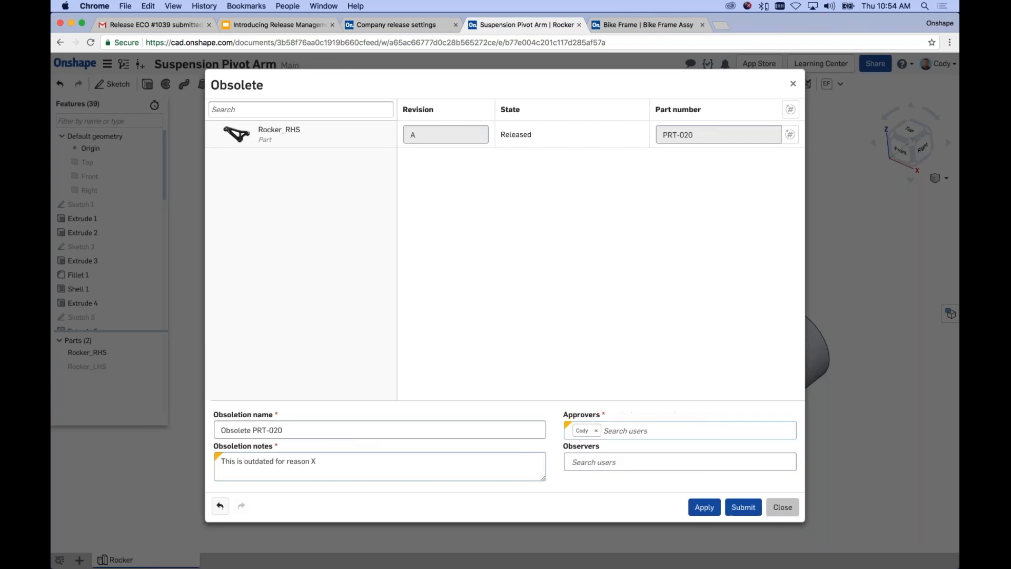
left_click(737, 507)
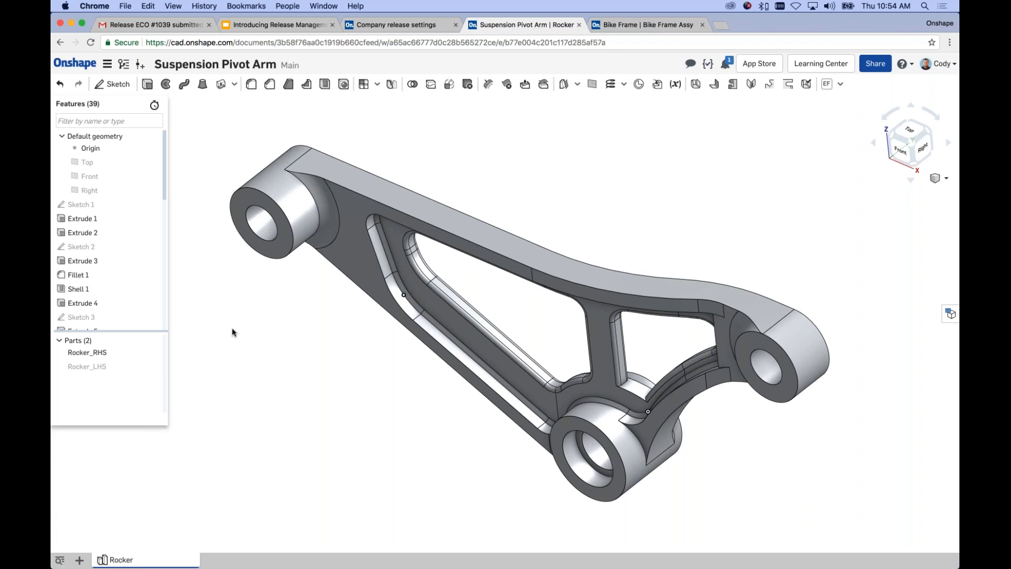
Step: View the submitted Obsolete PRT-020 request from the notifications and approve making revision A obsolete
right_click(99, 354)
left_click(726, 63)
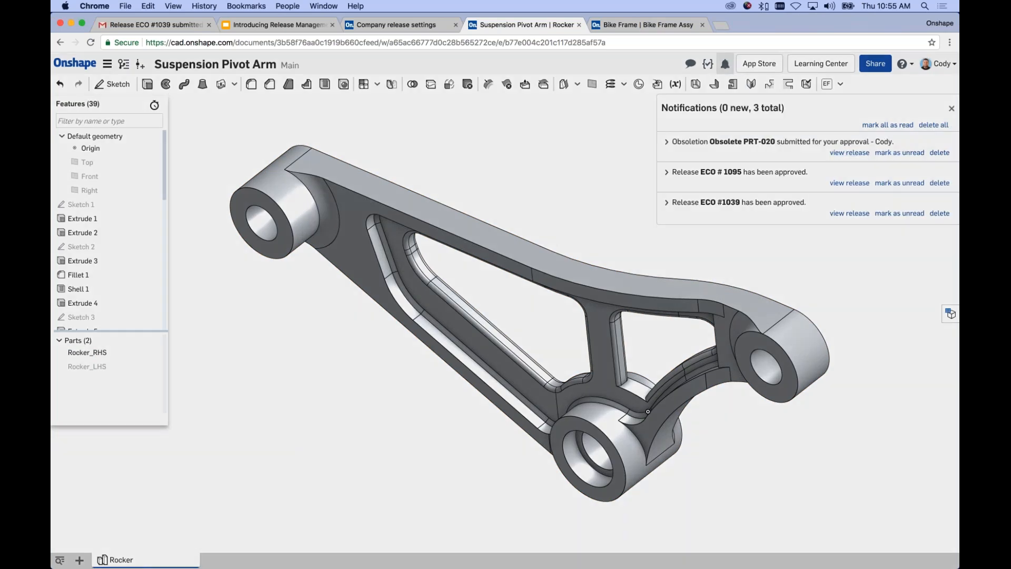
left_click(850, 152)
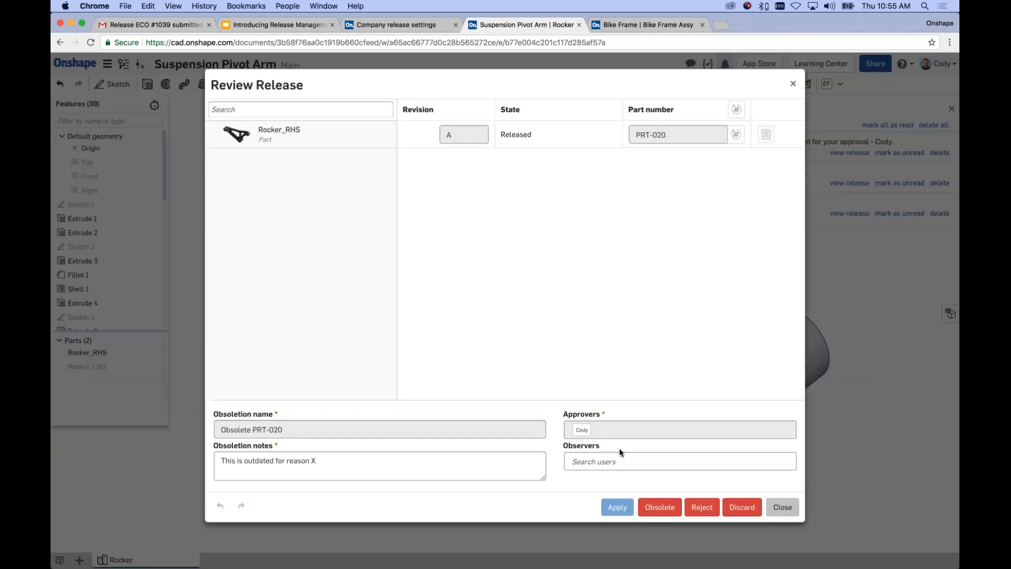
left_click(661, 508)
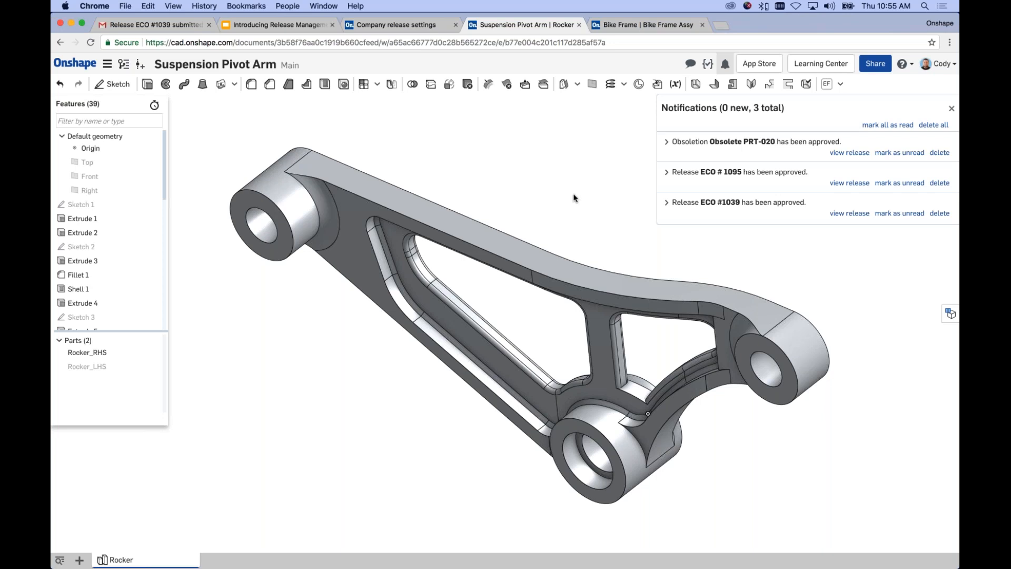
Step: Switch to the Google Slides presentation on release management and present it full screen from the FAQ's slide
left_click(291, 26)
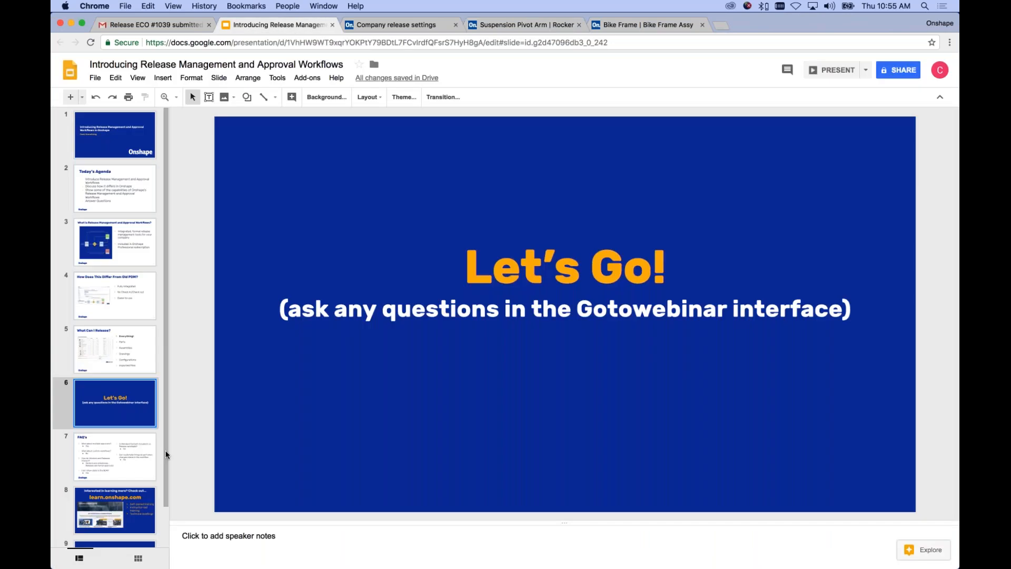
left_click(123, 457)
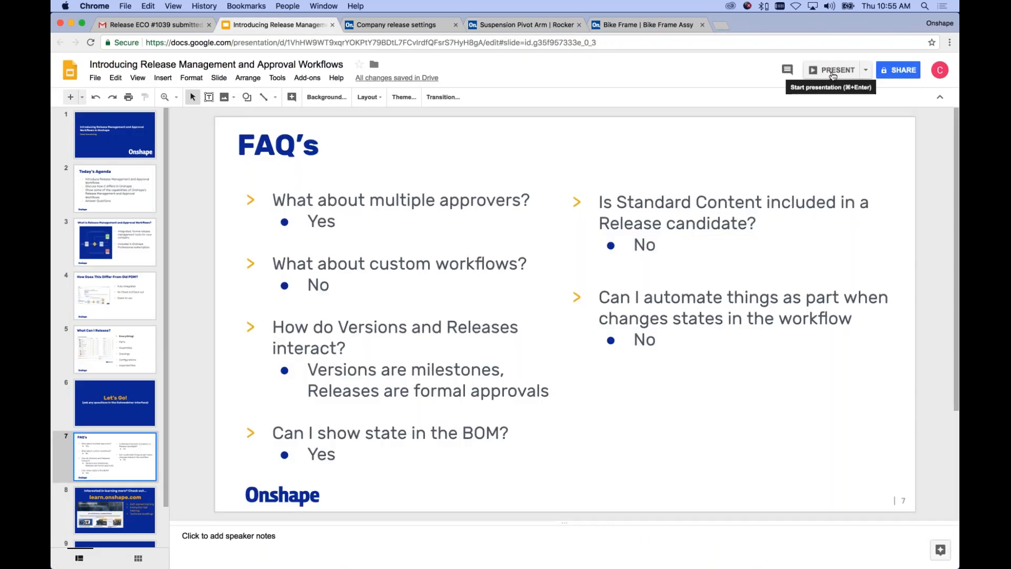
left_click(833, 75)
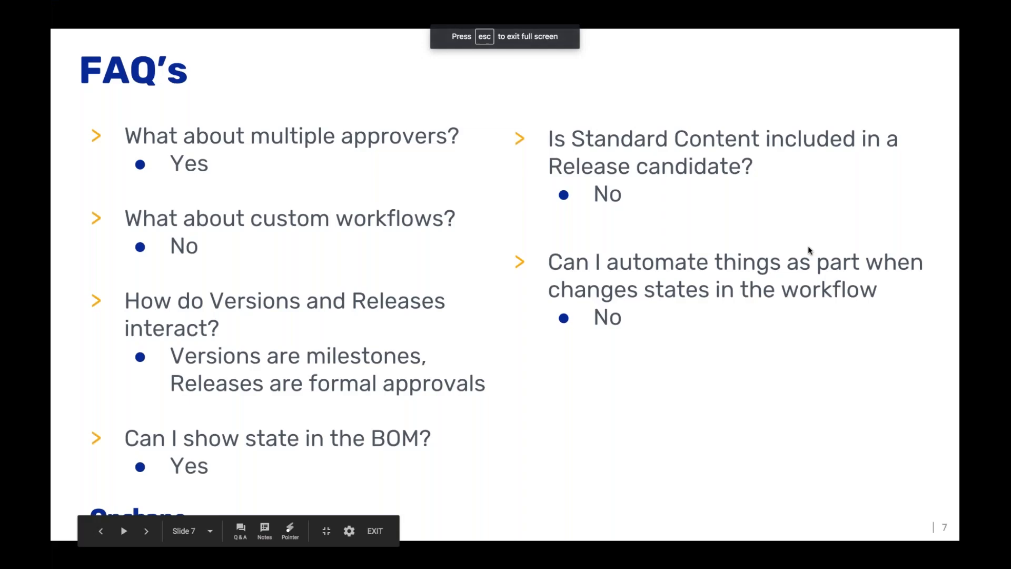